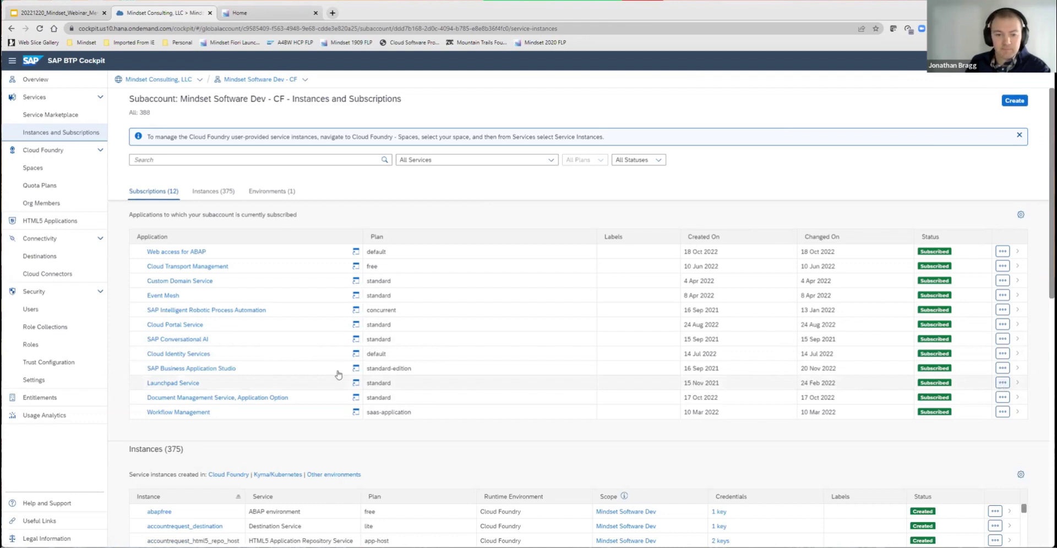
- Open the Launchpad Service application's site directory from the subscriptions, then switch to the Mindset launchpad Home page and reload it
left_click(1002, 384)
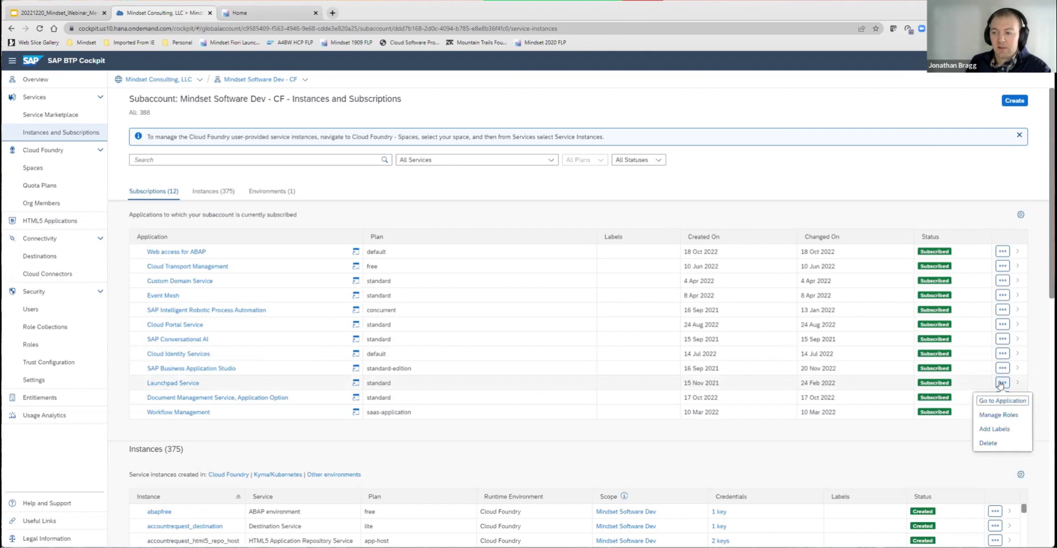
left_click(1003, 401)
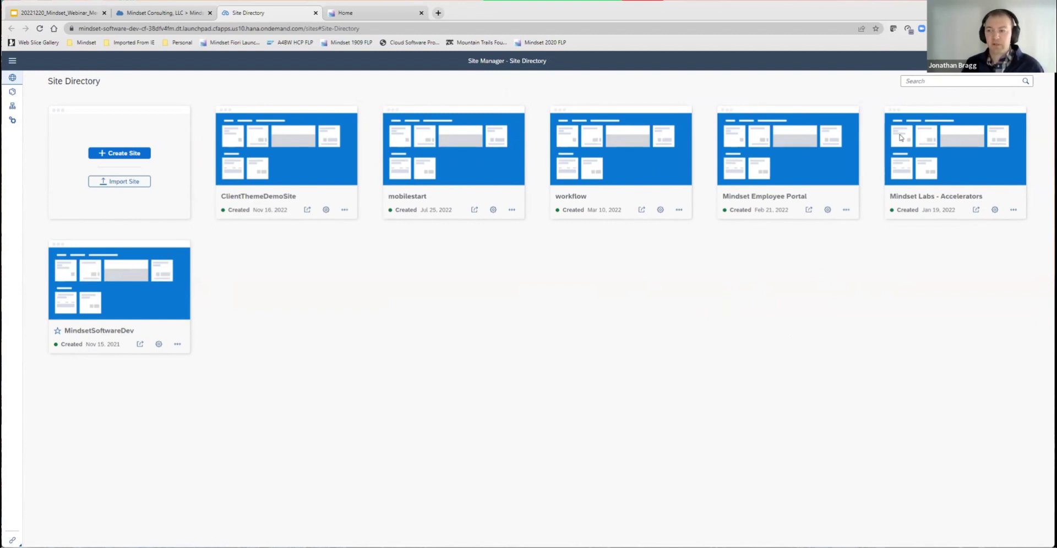
left_click(363, 17)
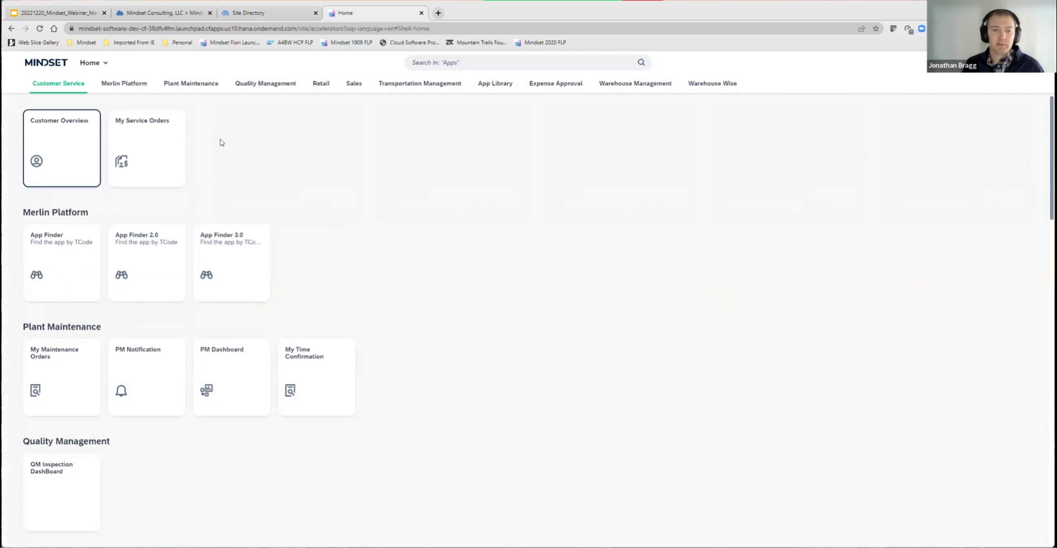
left_click(39, 30)
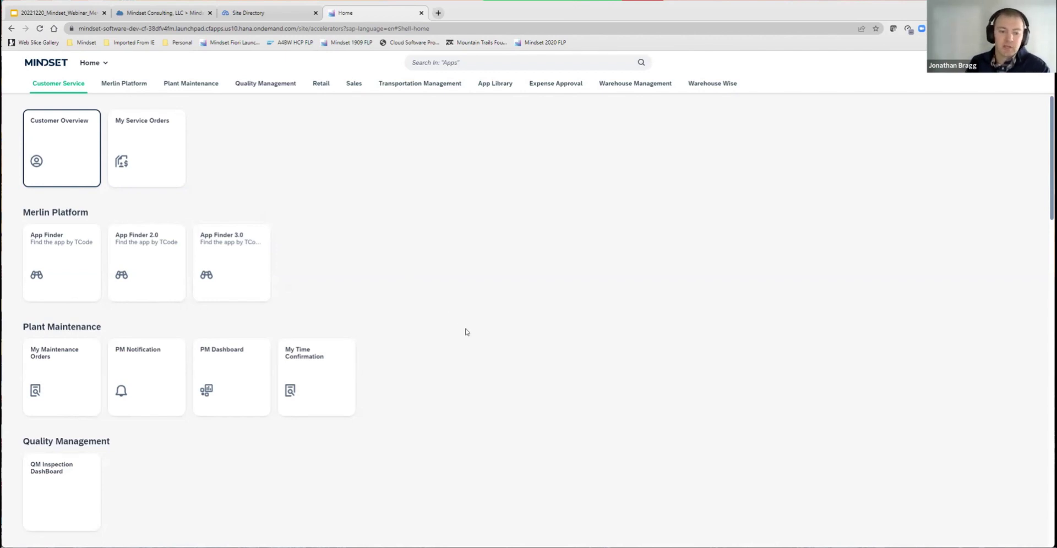
- Examine the app groups and tiles on the launchpad Home page, from Customer Service through Warehouse Wise
scroll(465, 330, "down", 2)
scroll(463, 329, "down", 1)
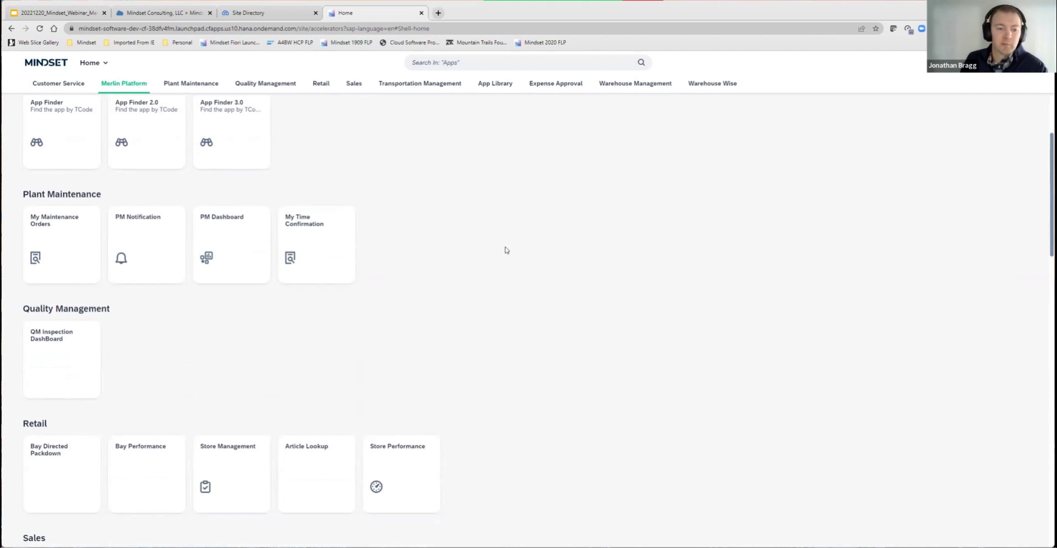
scroll(506, 251, "down", 3)
scroll(506, 247, "down", 3)
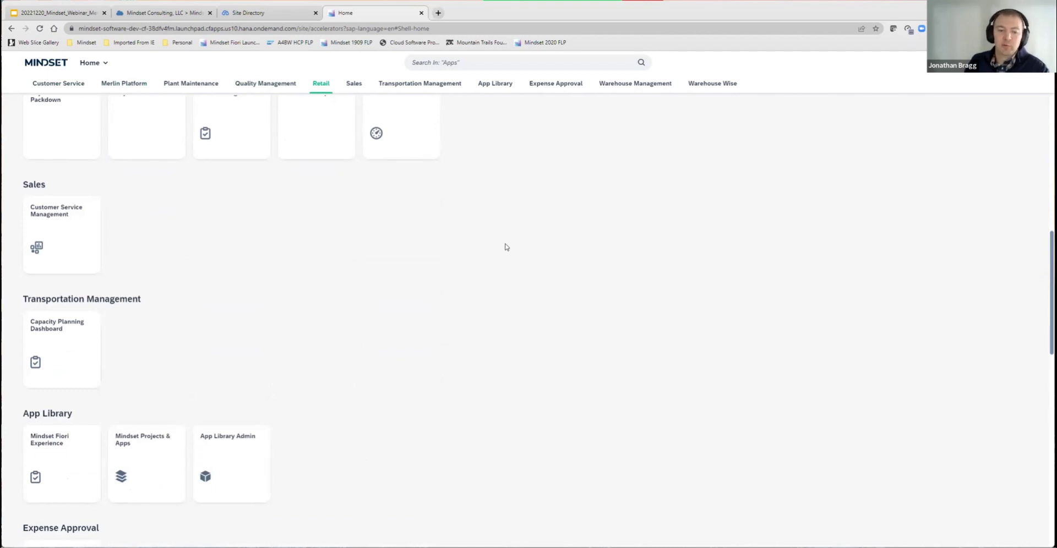
scroll(496, 240, "down", 4)
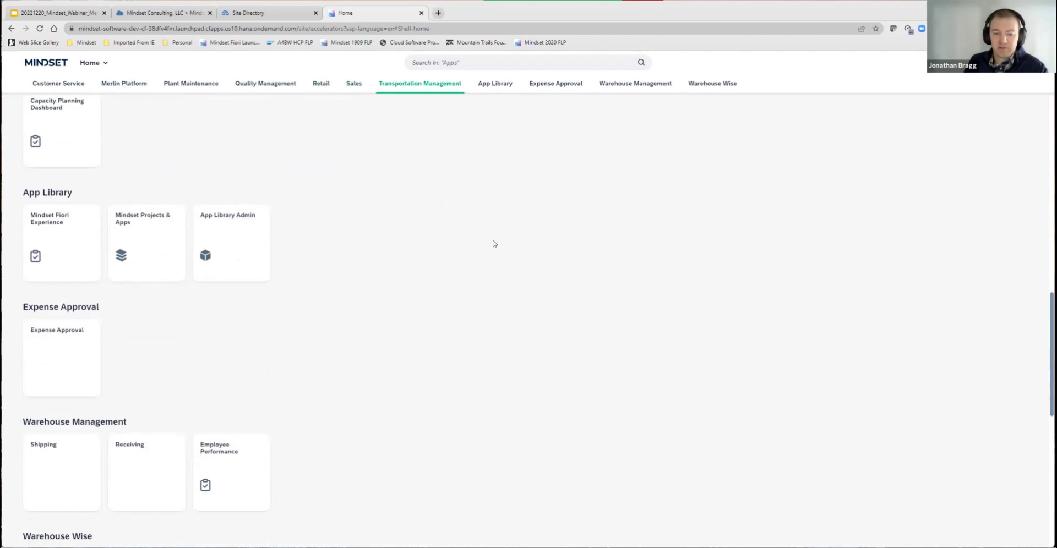
scroll(494, 244, "down", 2)
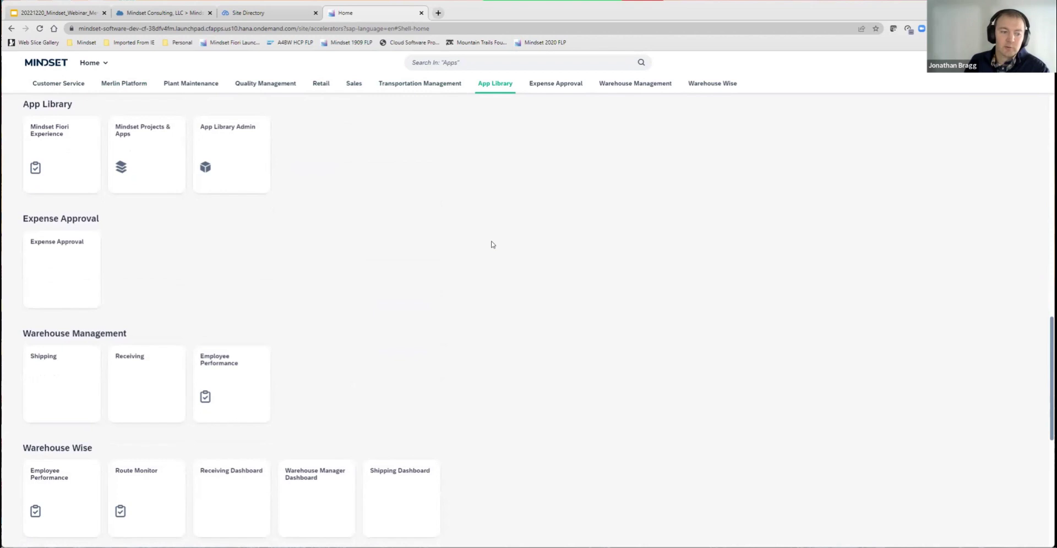
scroll(488, 243, "down", 2)
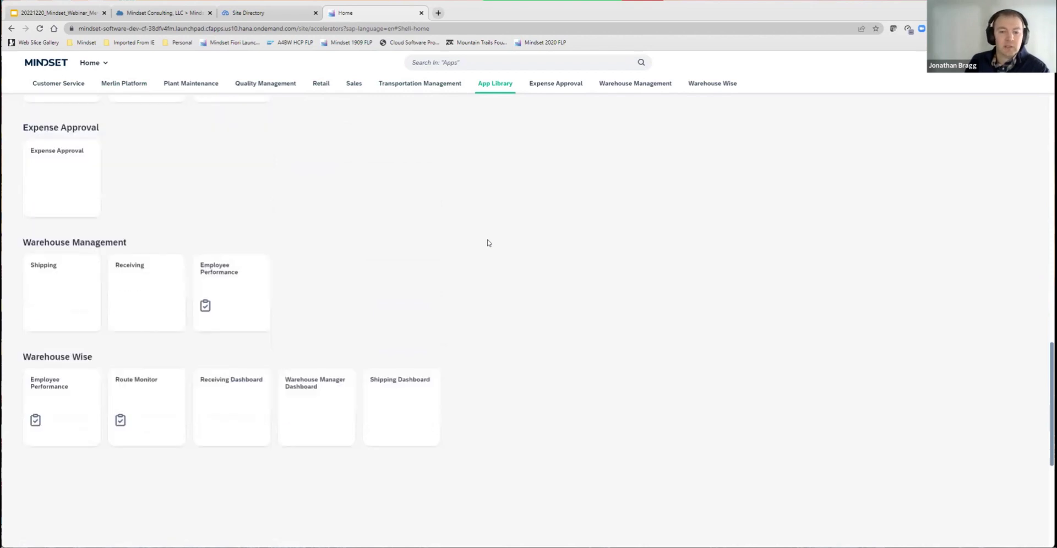
scroll(488, 243, "down", 1)
scroll(488, 295, "up", 1)
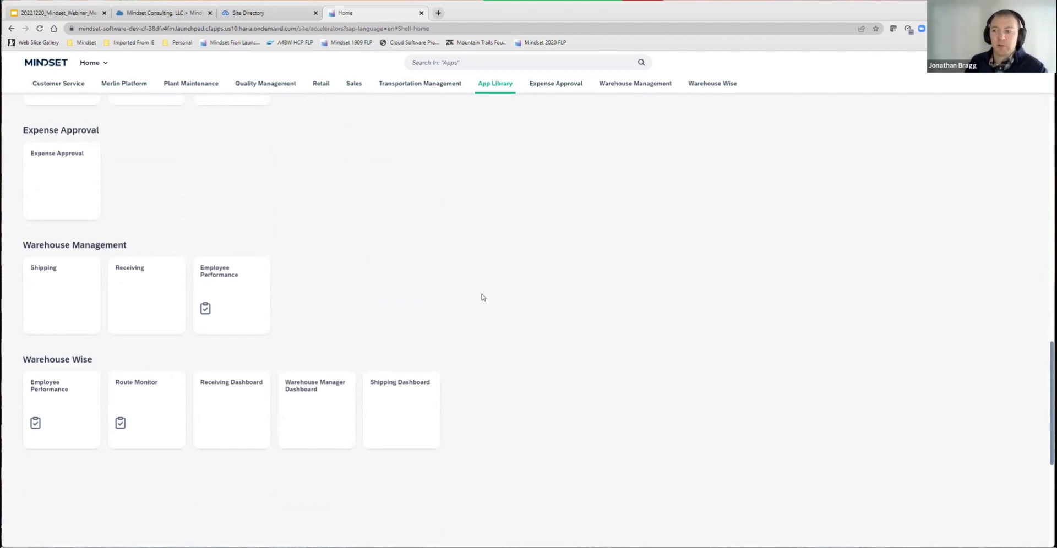
scroll(479, 297, "up", 5)
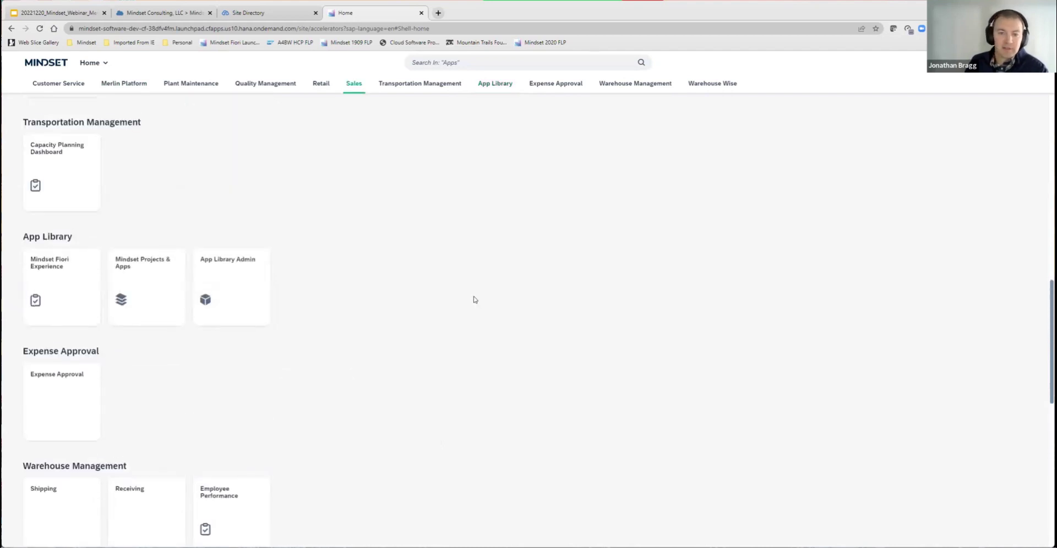
scroll(474, 299, "down", 1)
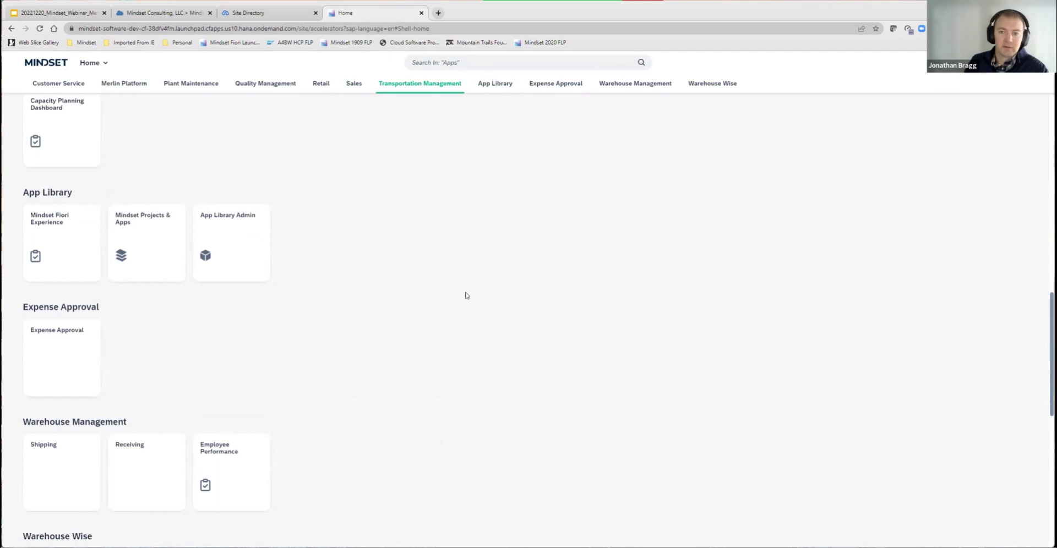
scroll(467, 297, "up", 1)
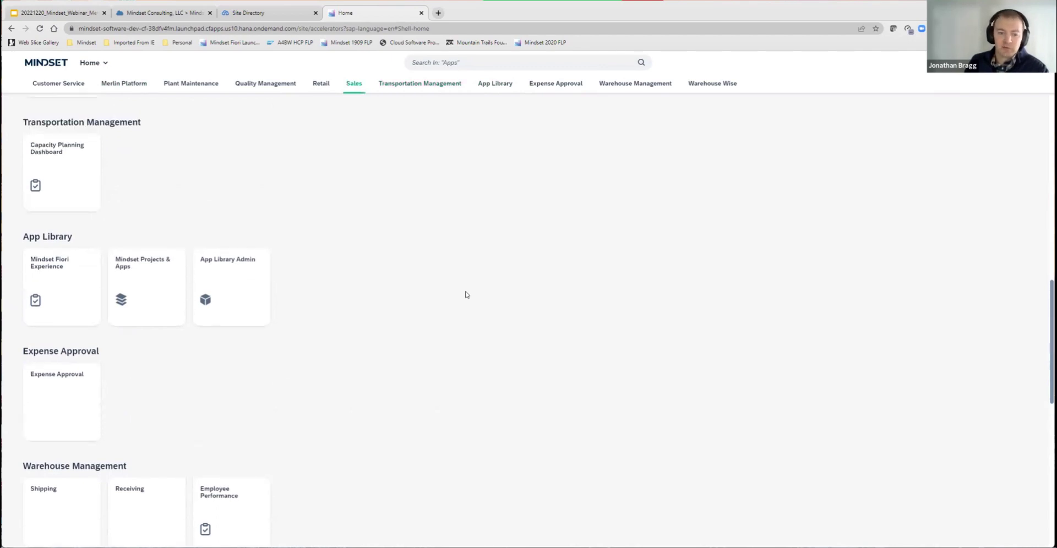
scroll(465, 295, "down", 2)
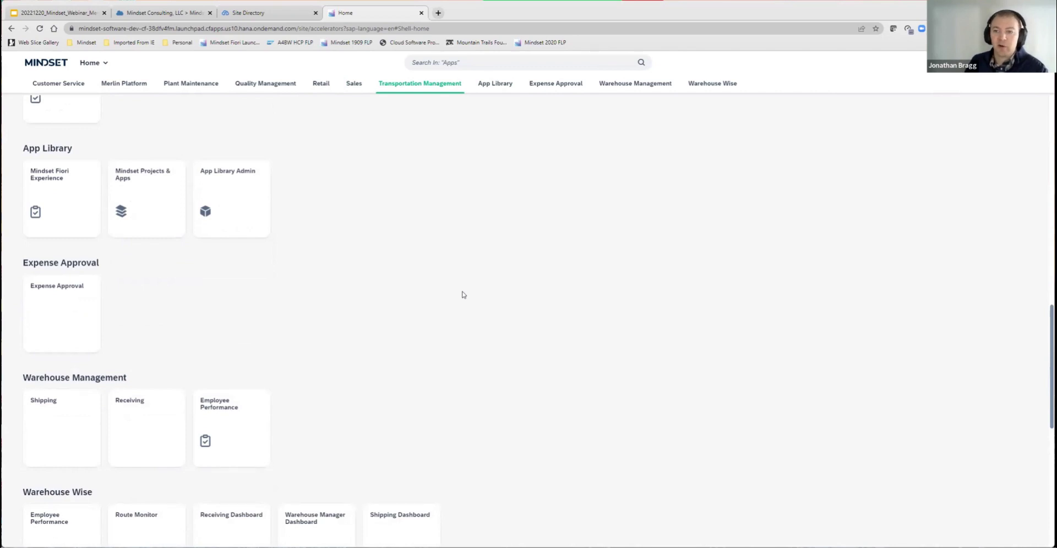
scroll(461, 294, "up", 6)
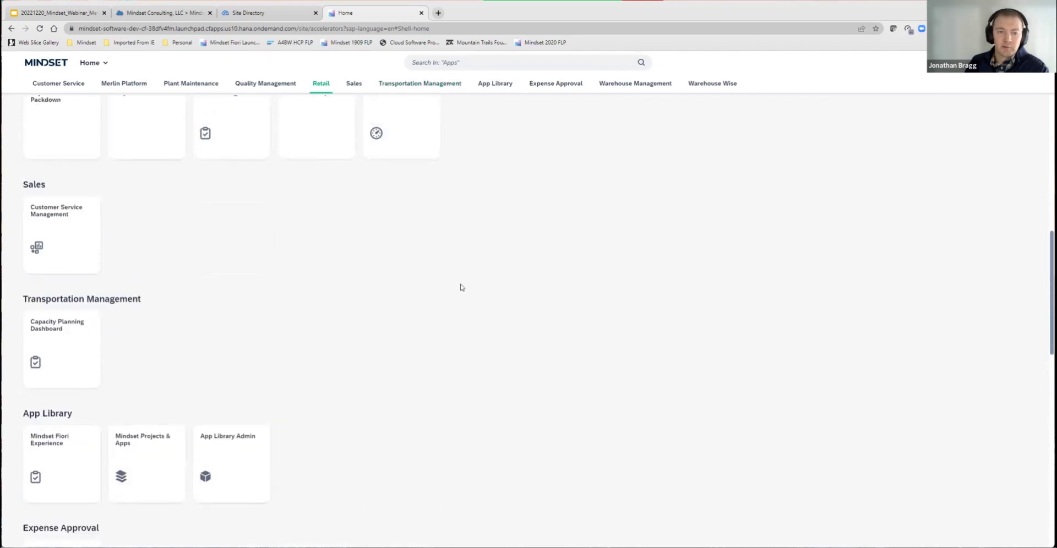
scroll(462, 287, "up", 10)
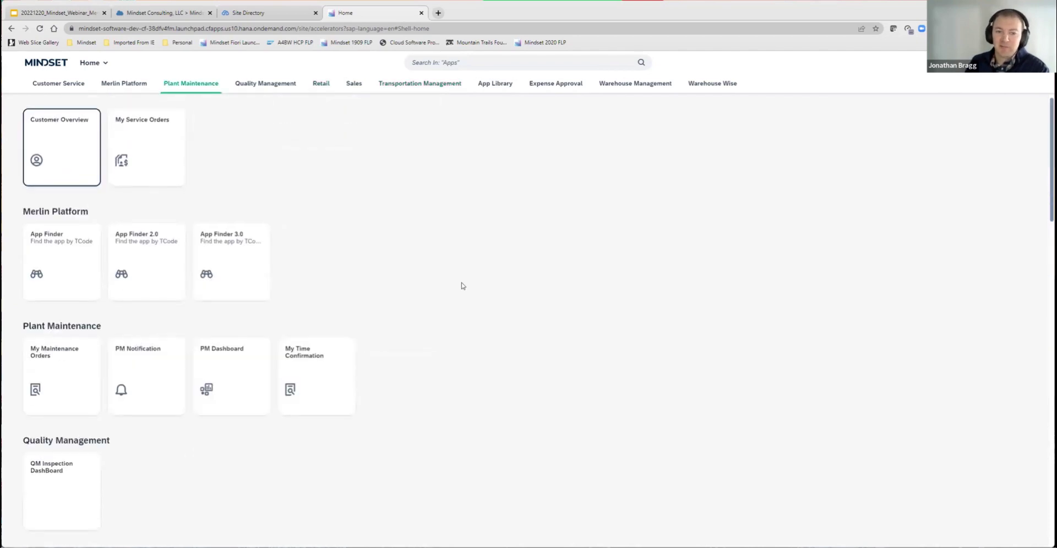
- Open App Finder 2.0 and look up the applications for transaction code IW31 using manual entry
left_click(137, 258)
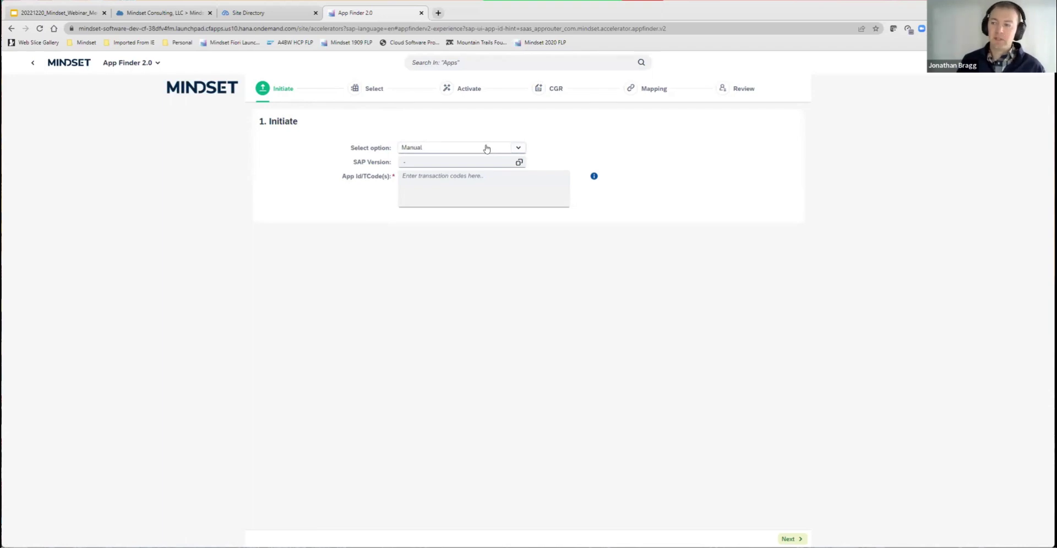
left_click(426, 182)
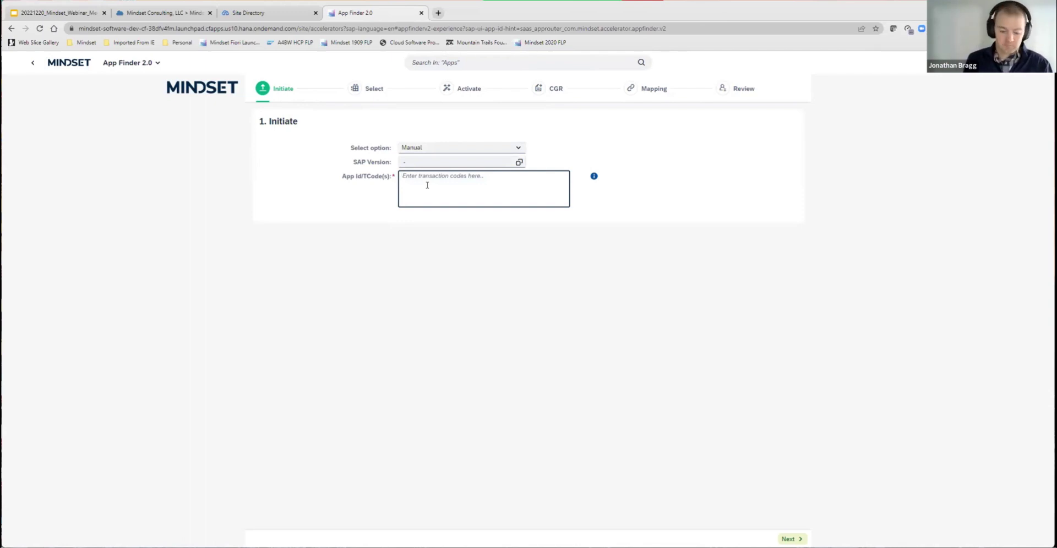
type("IW31")
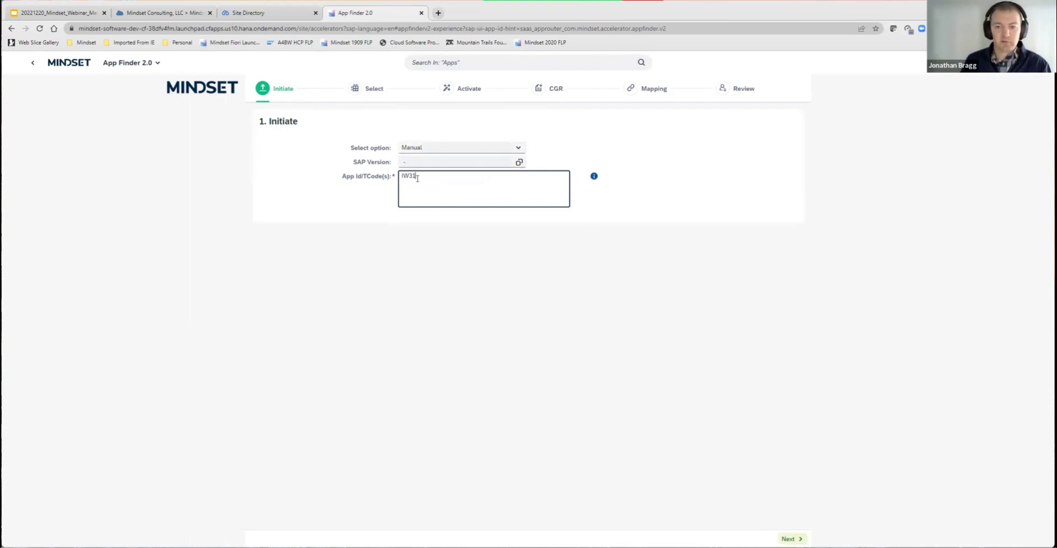
left_click(792, 539)
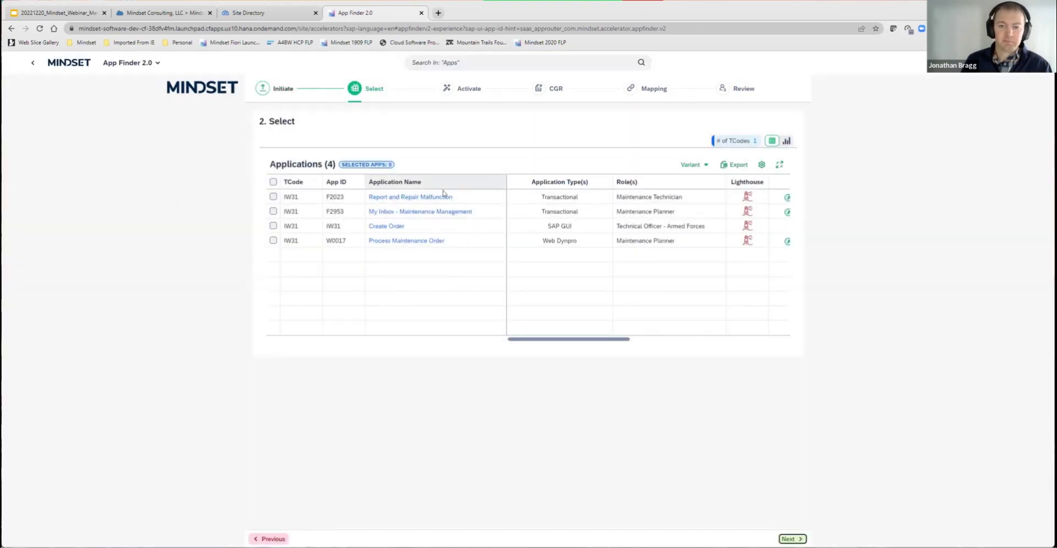
- View the Process Maintenance Order details in the SAP Fiori Apps Reference Library, accepting its cookies, and return to App Finder 2.0
left_click(406, 242)
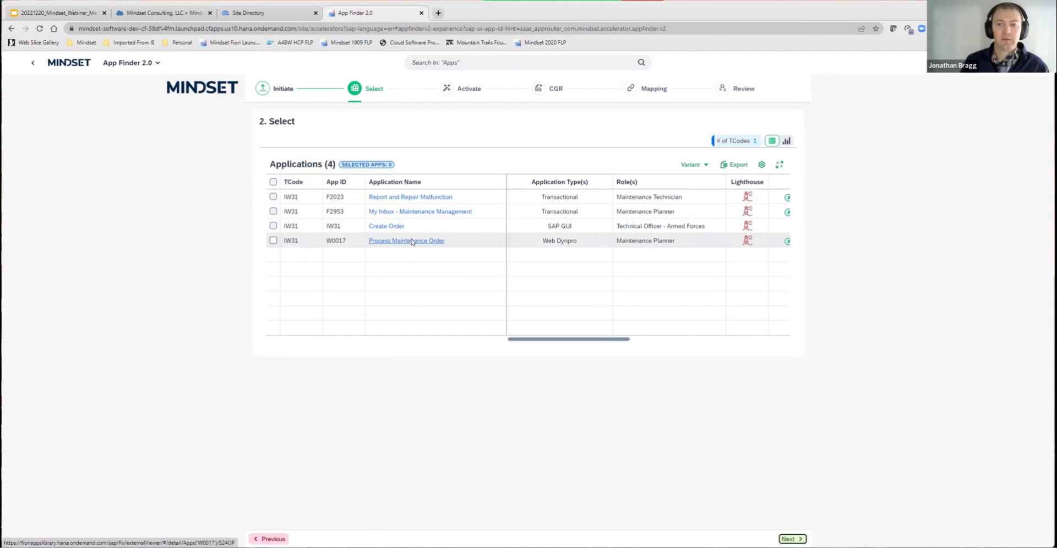
left_click(462, 15)
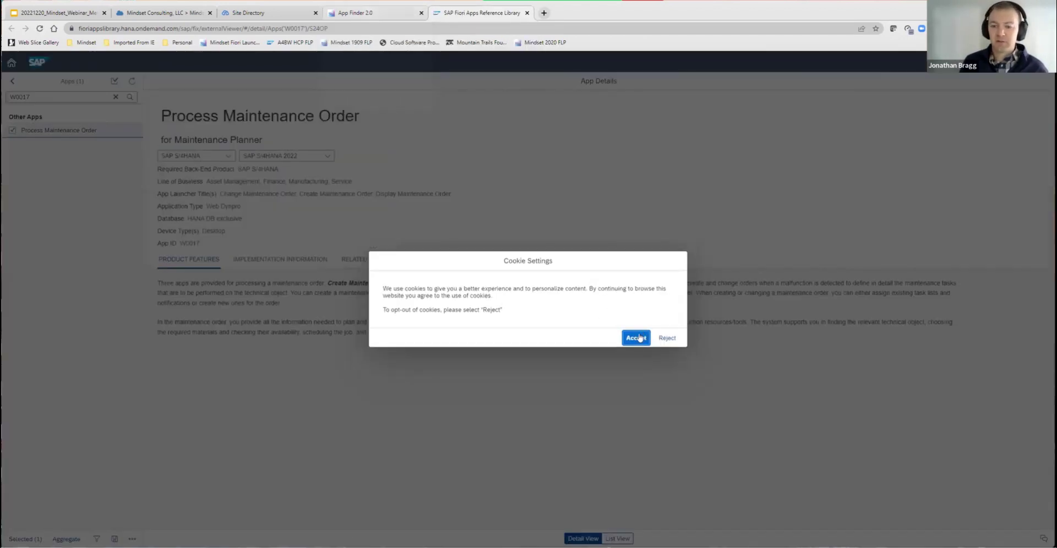
left_click(638, 337)
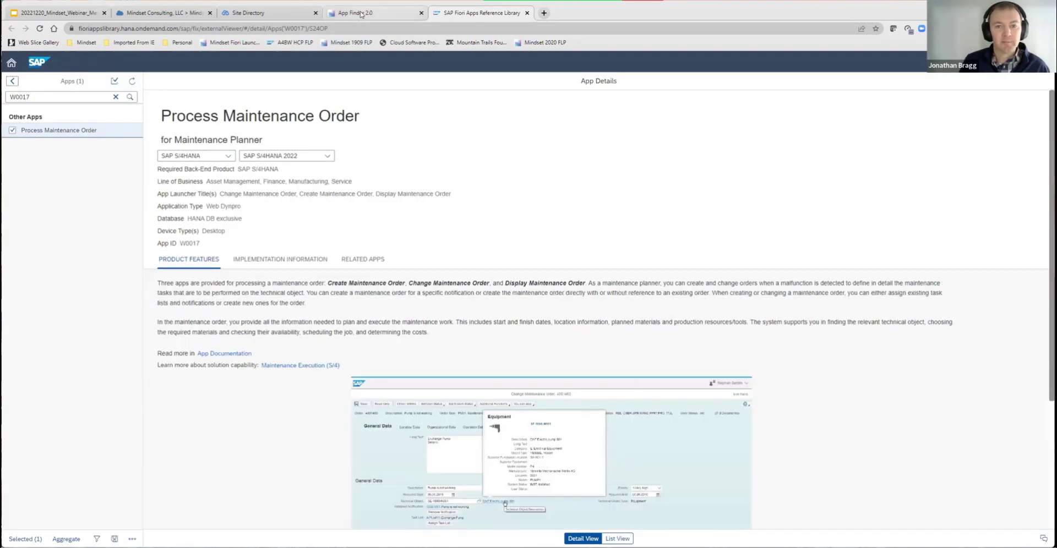
left_click(362, 14)
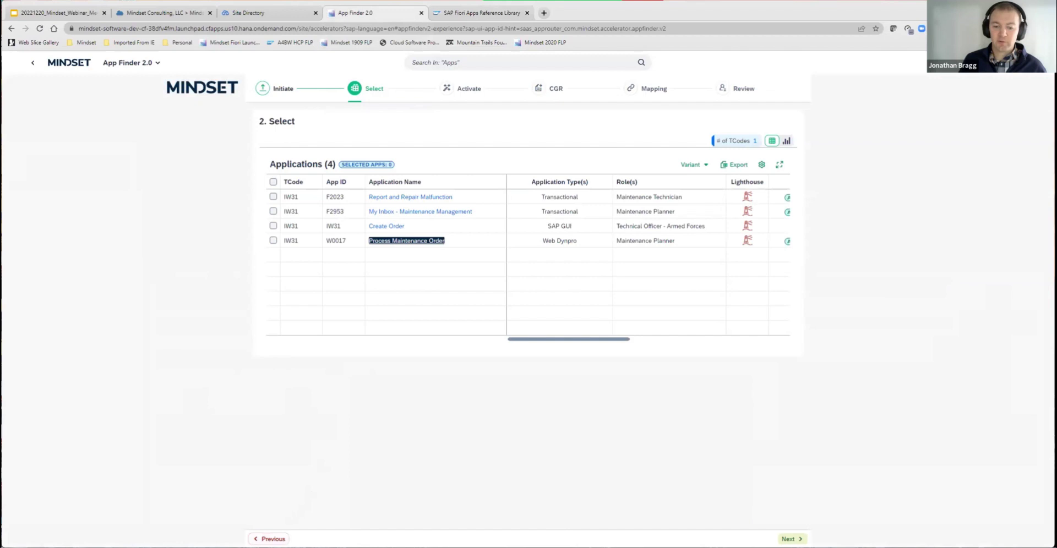
- Return to the Initiate stage and set the input option to Standard Upload and the SAP version to S/4HANA 2022
left_click(270, 539)
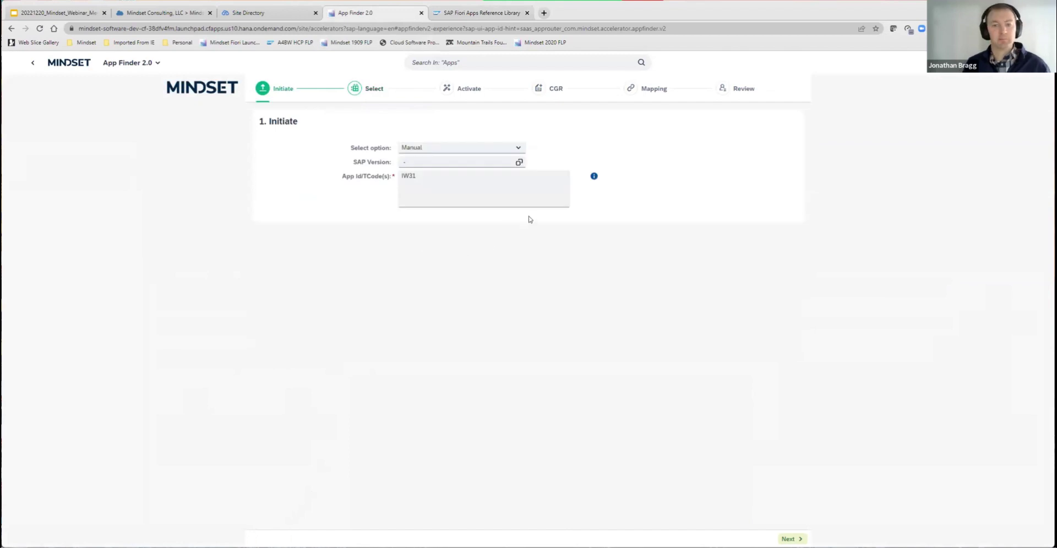
left_click(517, 148)
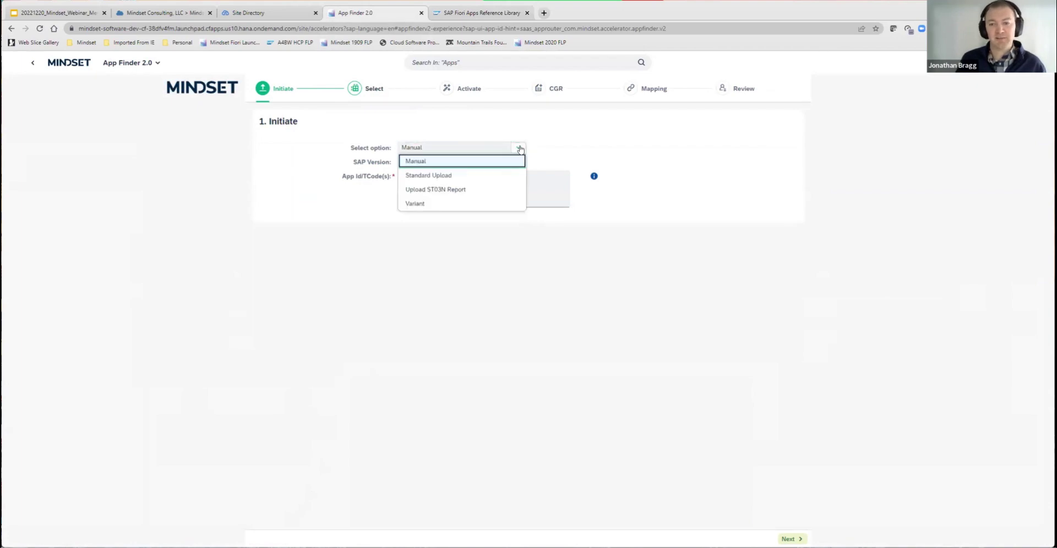
left_click(443, 177)
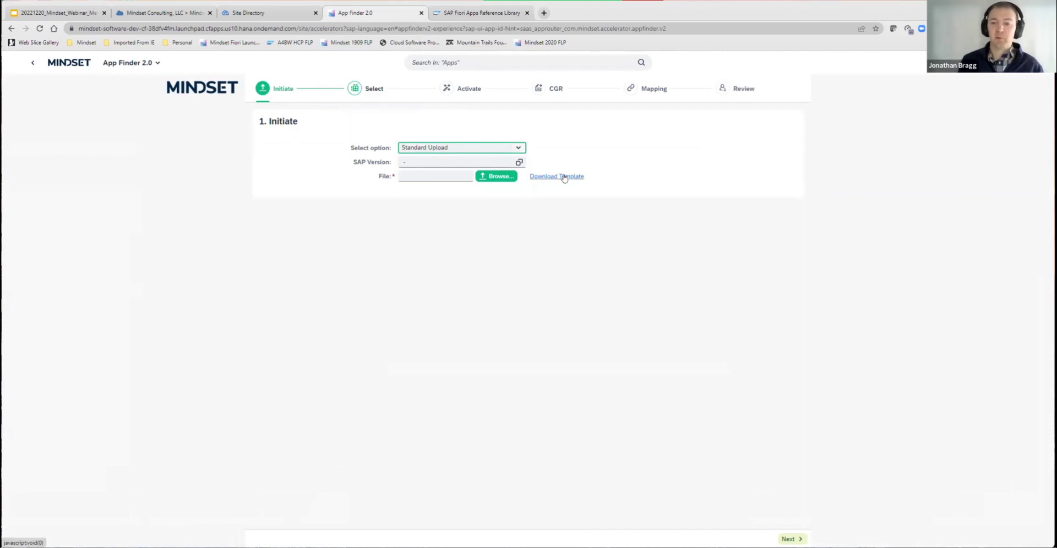
left_click(518, 149)
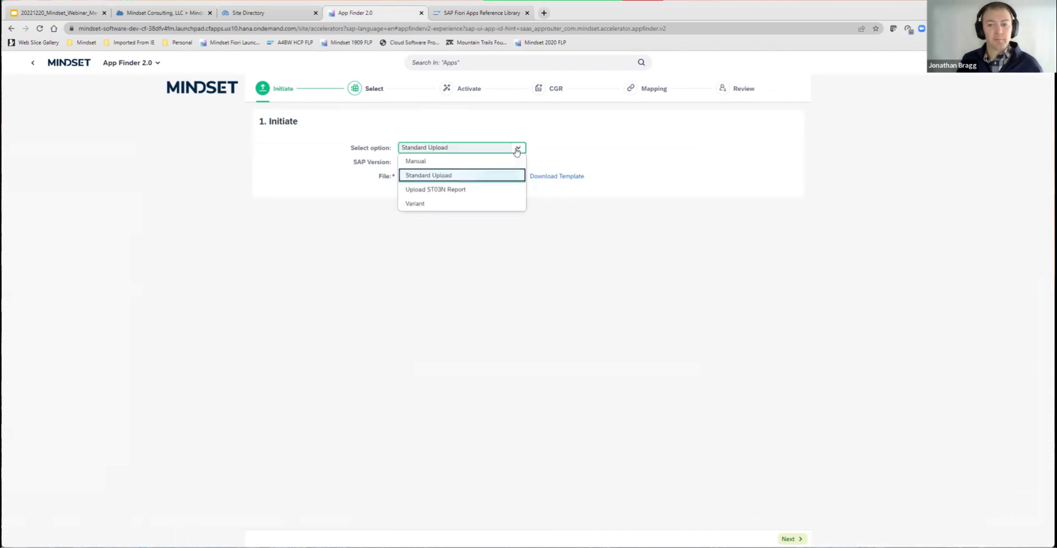
left_click(517, 150)
left_click(520, 163)
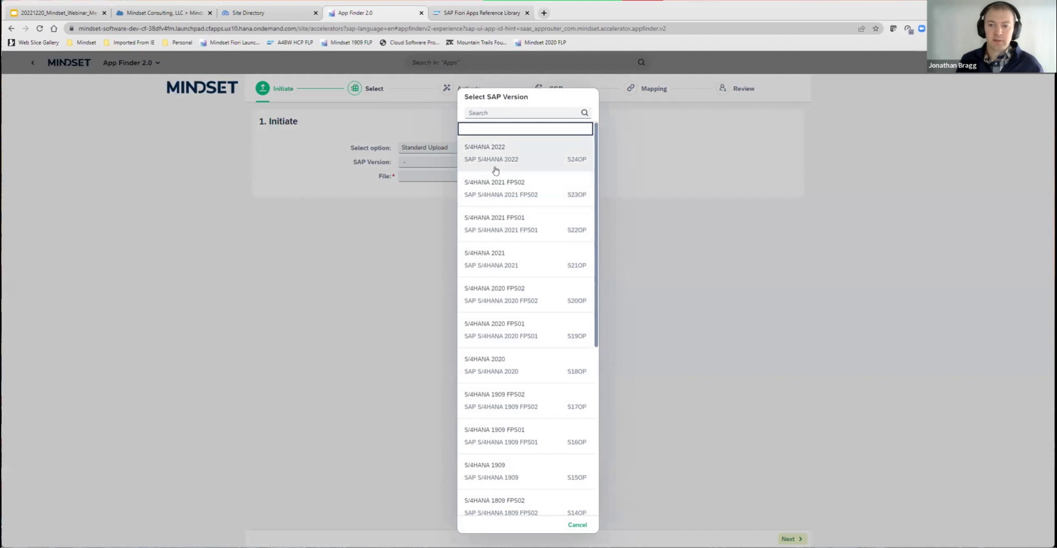
left_click(494, 152)
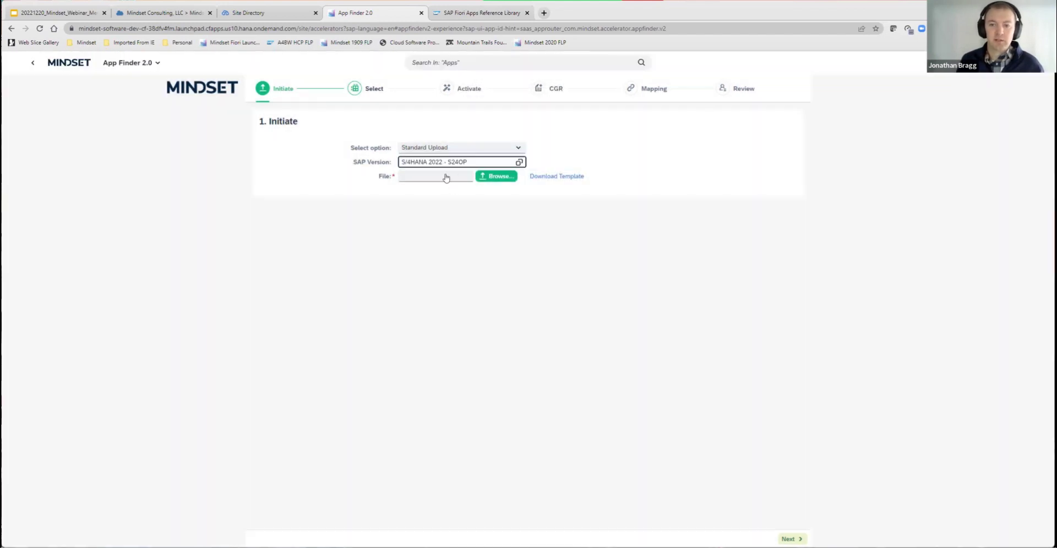
- Upload the Transaction usage.xlsx file and proceed to the Select stage to list the matching applications
left_click(493, 177)
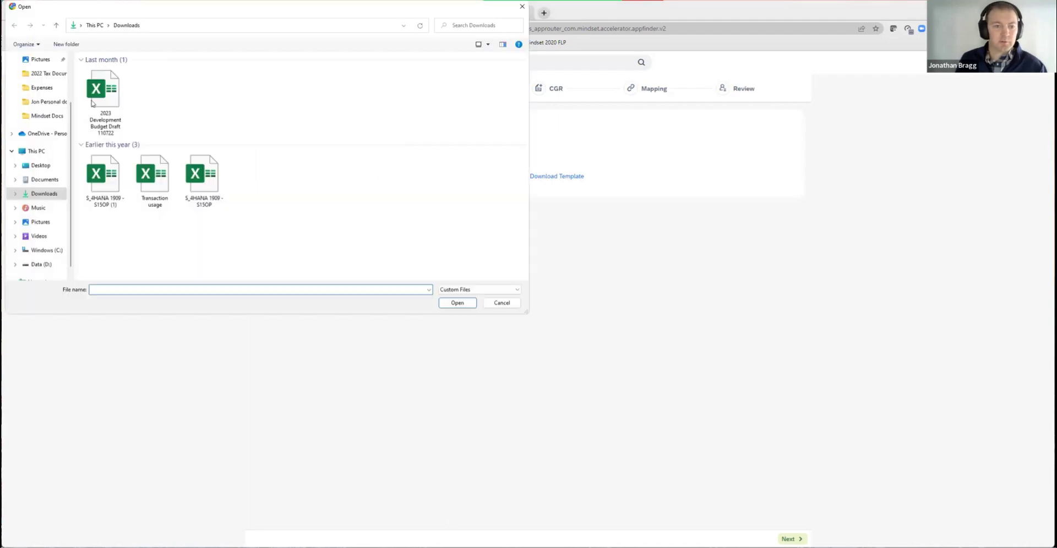
left_click(155, 182)
left_click(444, 302)
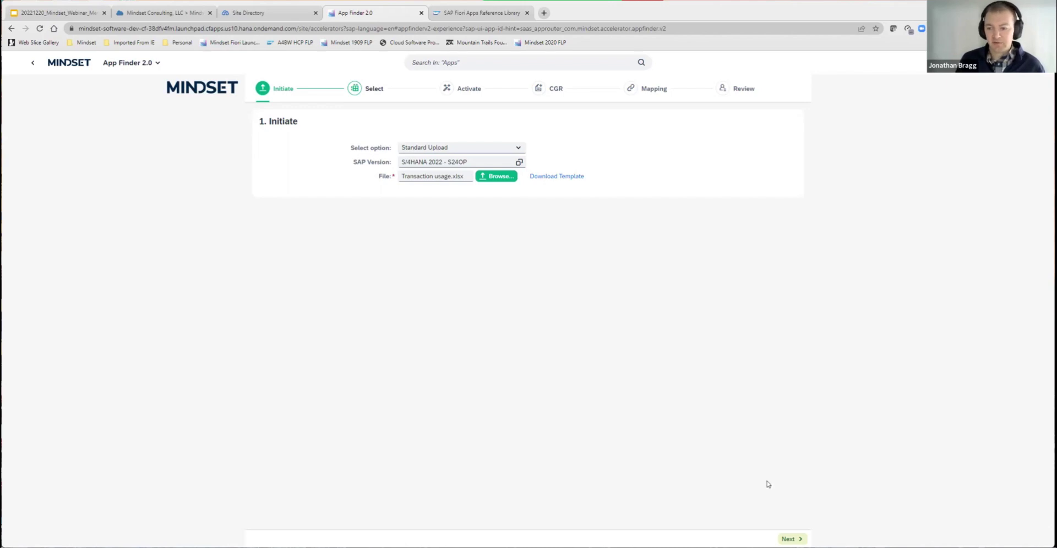
left_click(792, 539)
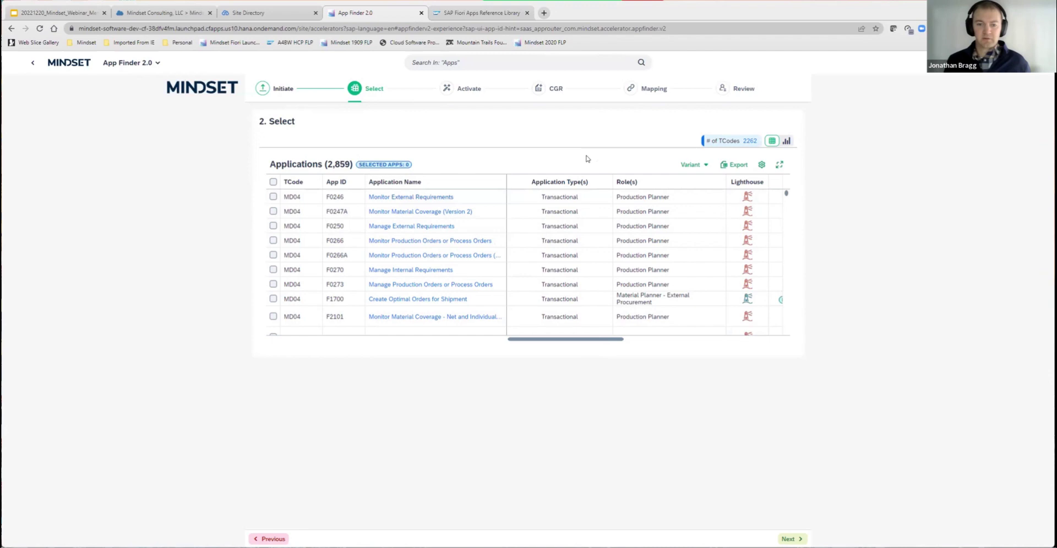
- Review the further columns of the matching applications list and the column choices in its view settings
mouse_move(582, 339)
left_mouse_down()
mouse_move(663, 338)
mouse_move(600, 335)
left_mouse_up()
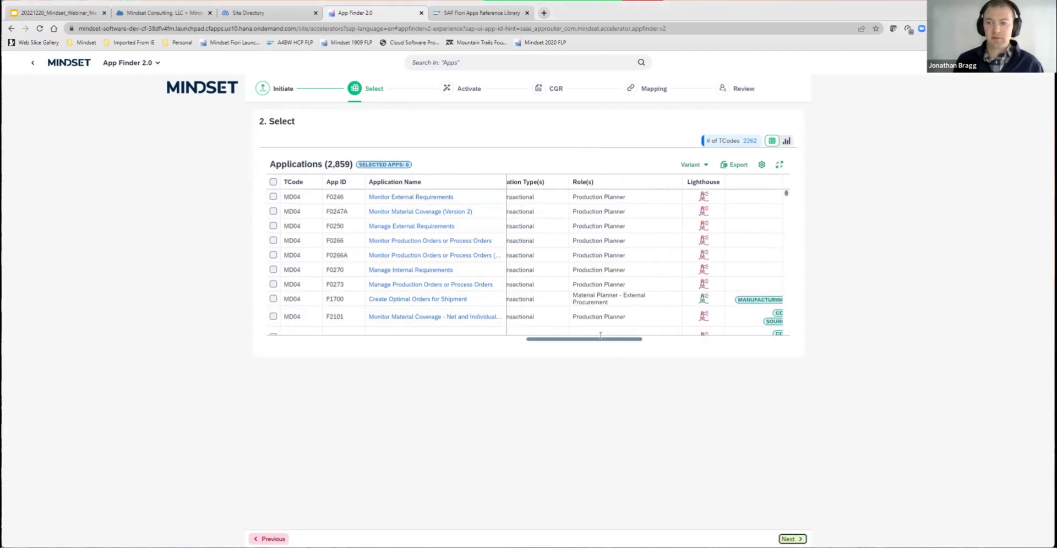
left_click(762, 165)
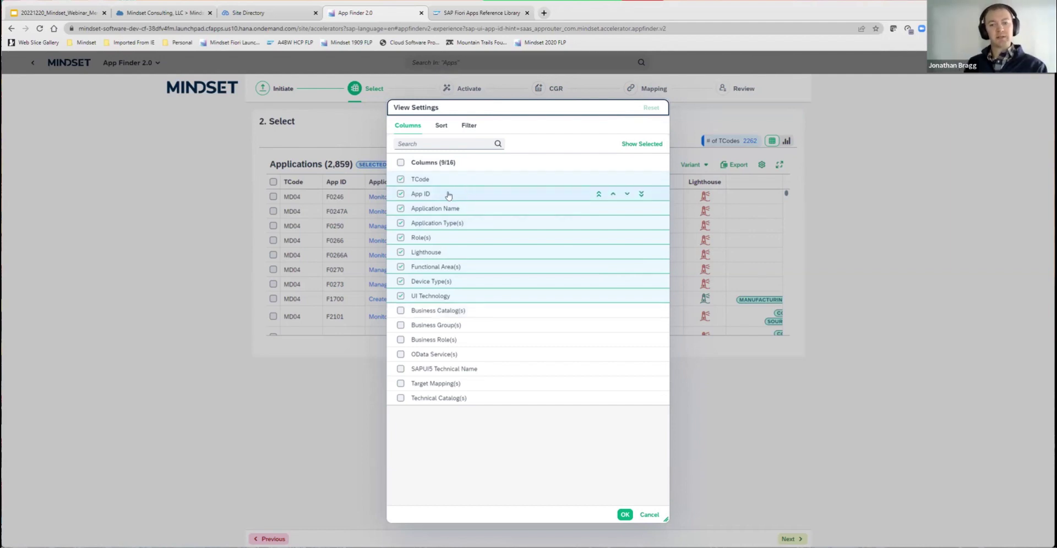
left_click(625, 515)
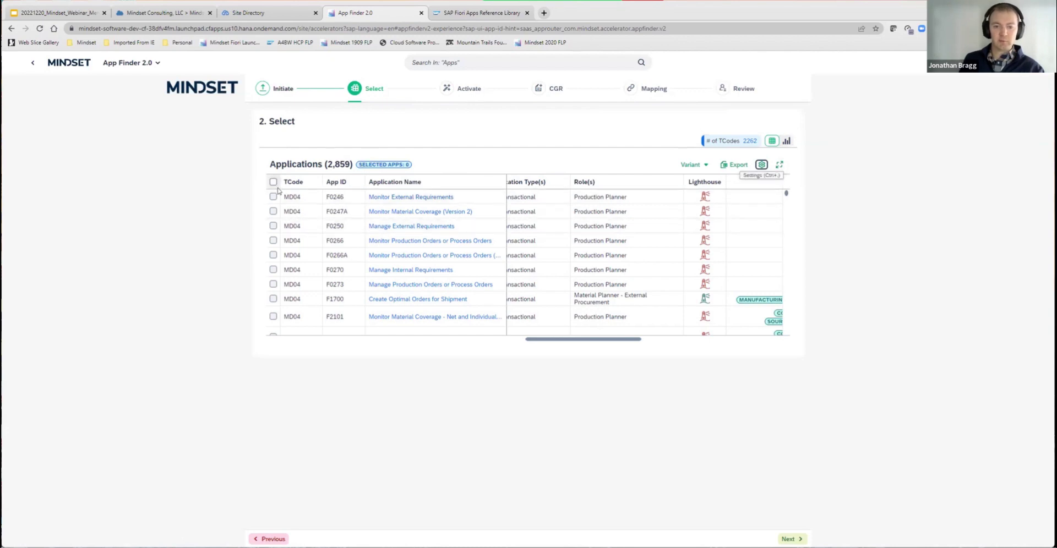
- Show the matching applications as charts and view the By Functional Area chart in full screen
left_click(786, 141)
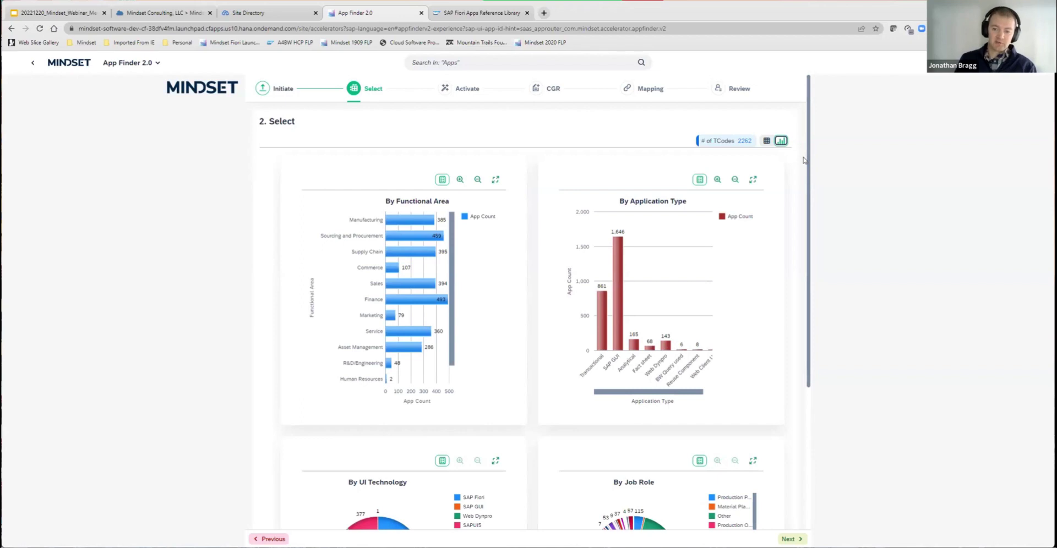
scroll(804, 165, "down", 1)
scroll(804, 176, "down", 2)
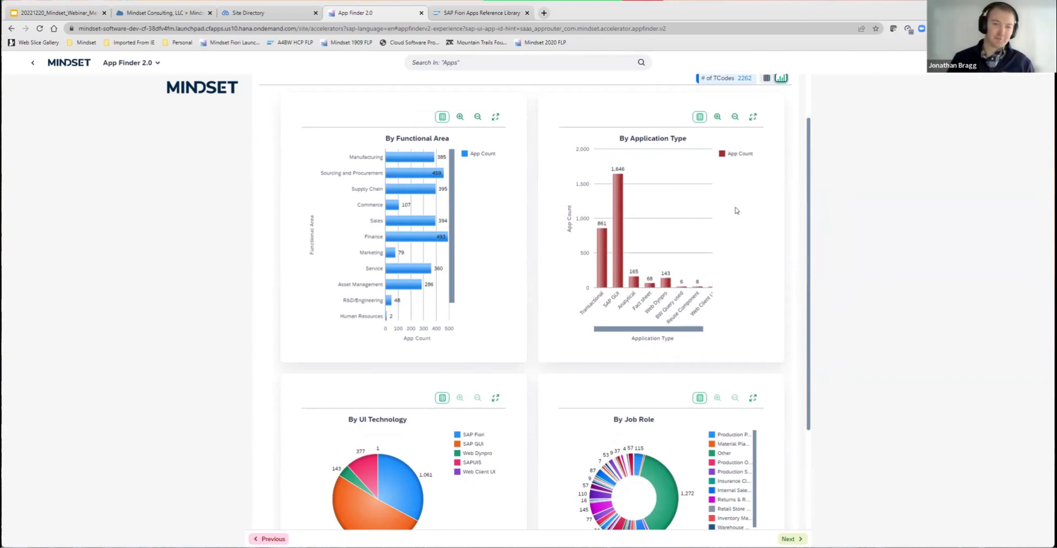
left_click(496, 118)
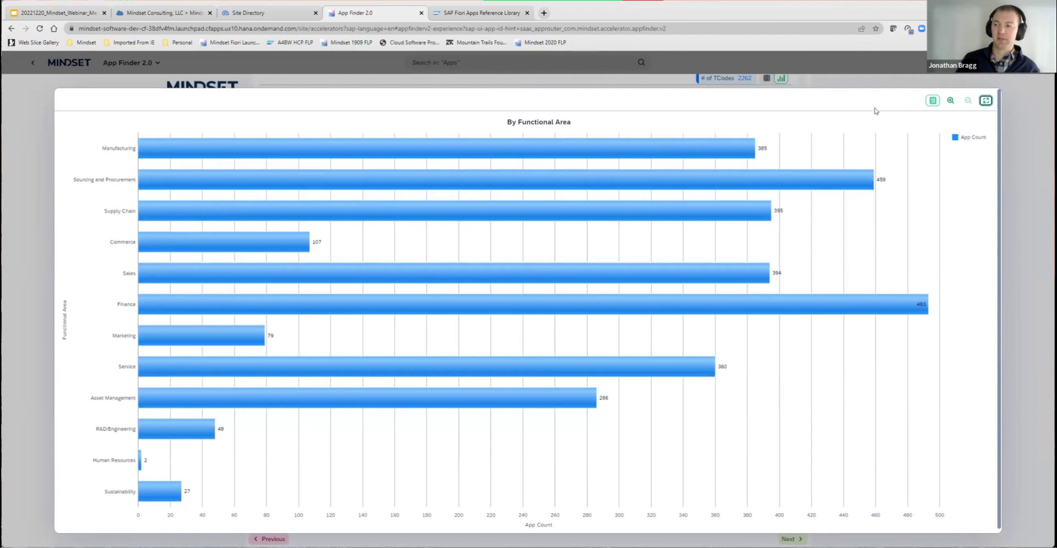
left_click(985, 103)
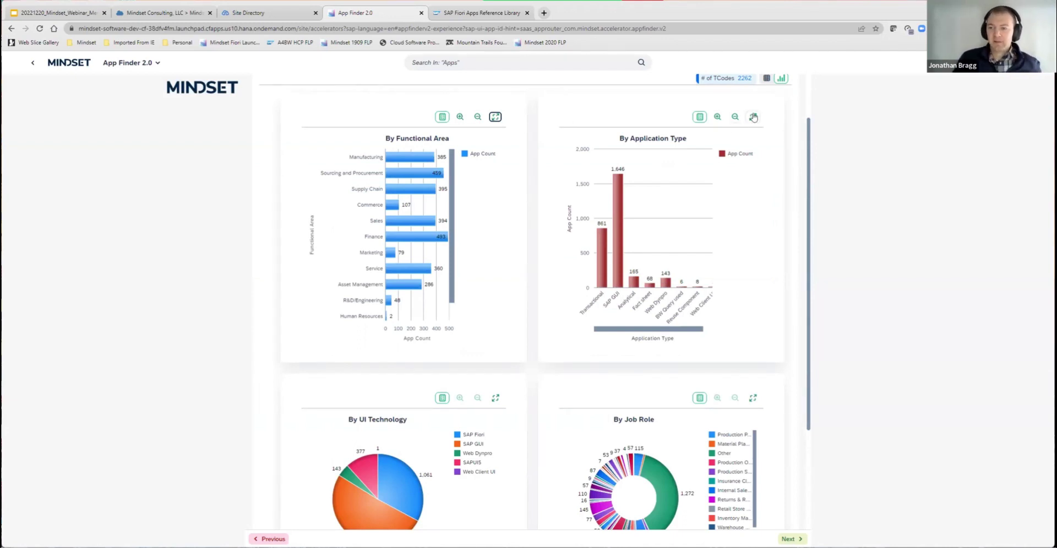
- View the By Application Type chart in full screen and examine the By UI Technology and By Job Role charts
scroll(728, 291, "down", 1)
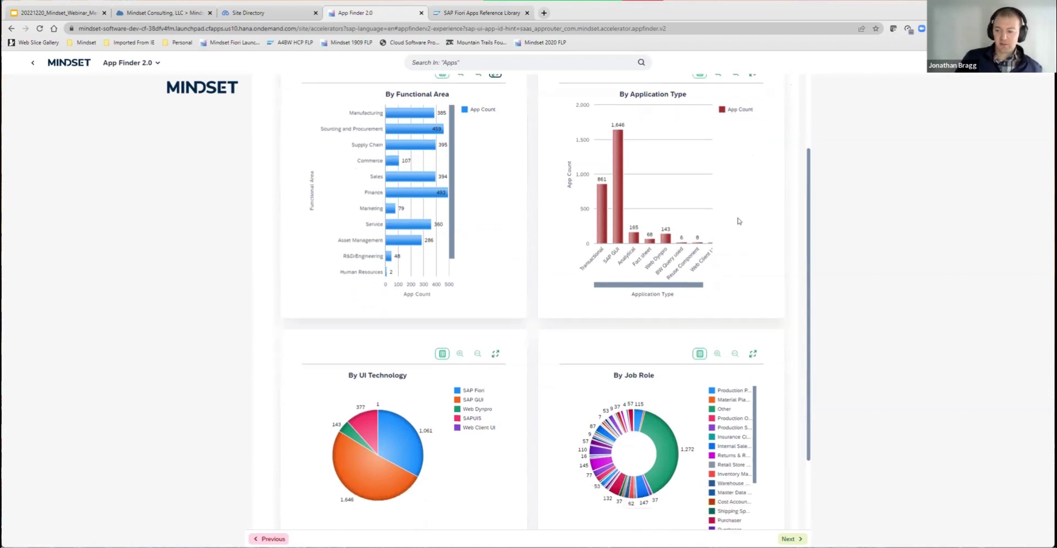
scroll(746, 123, "up", 1)
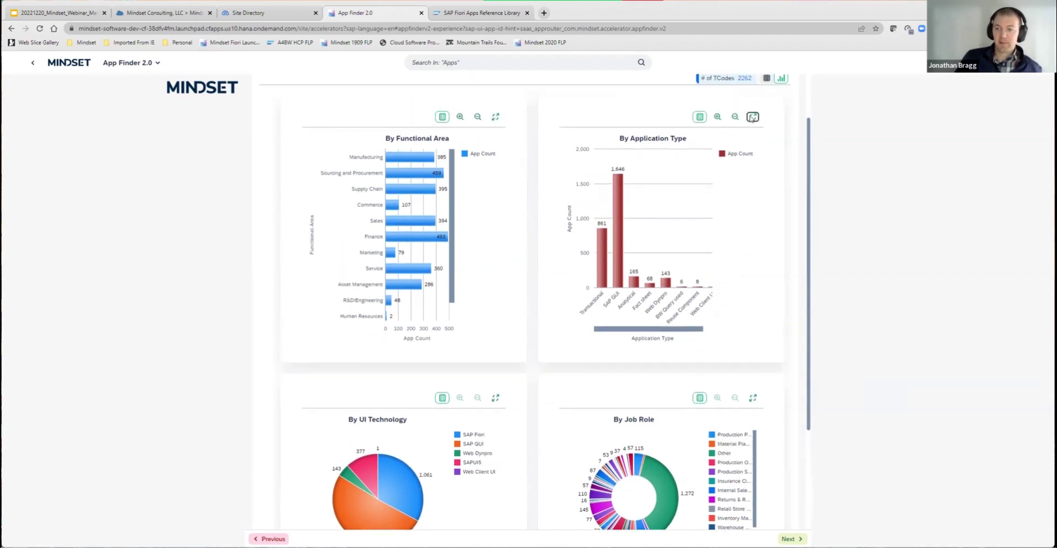
left_click(752, 118)
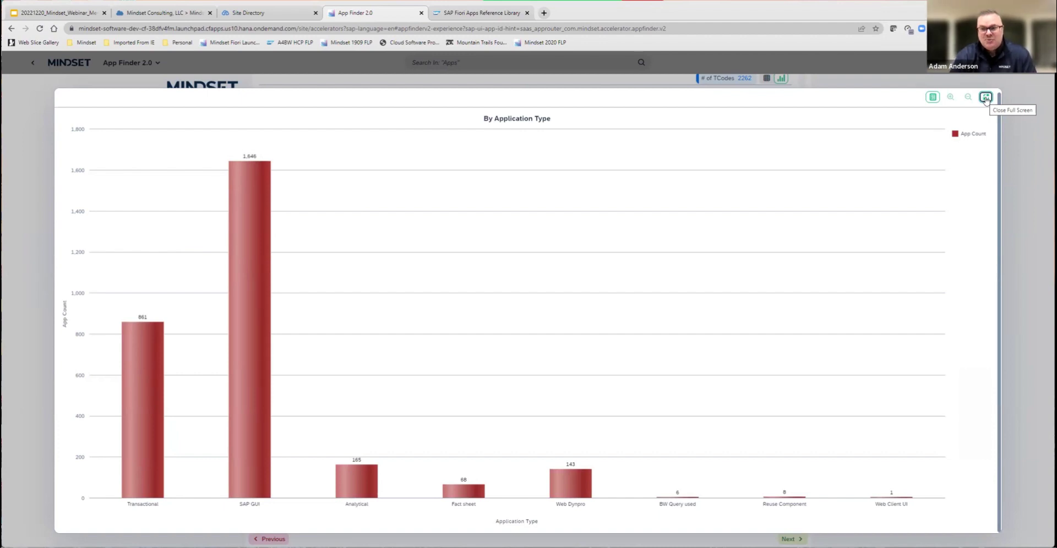
key("Escape")
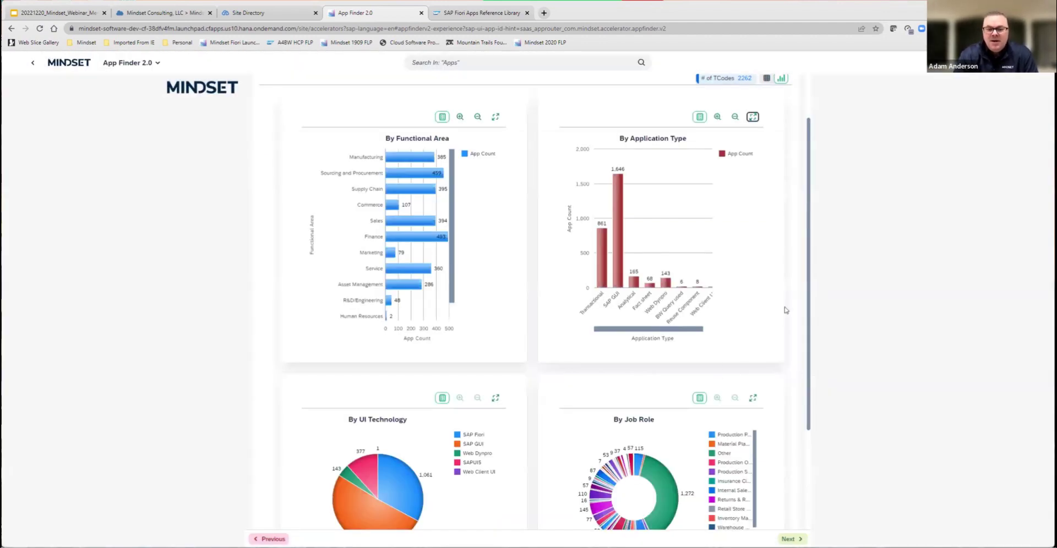
scroll(805, 250, "down", 1)
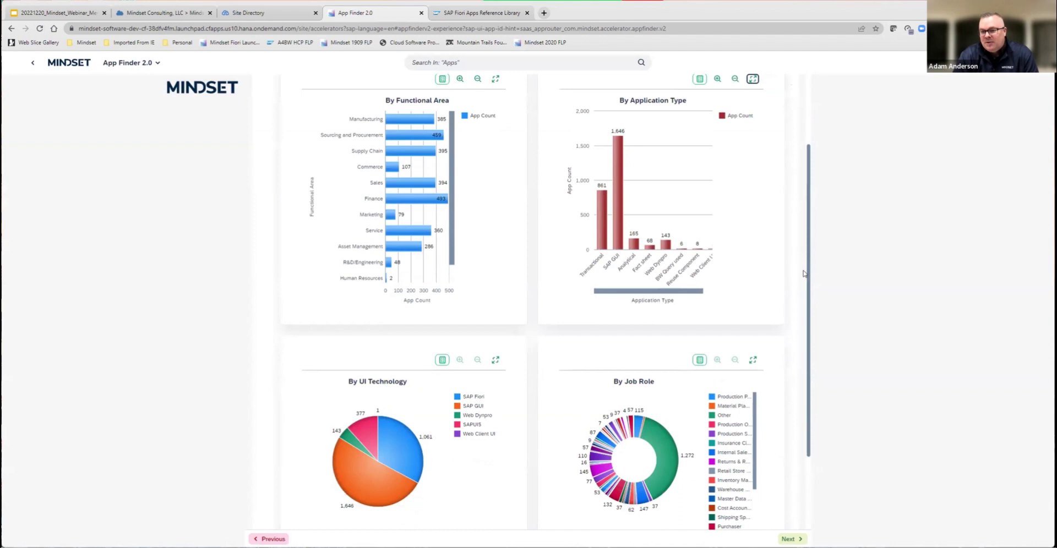
scroll(804, 274, "down", 1)
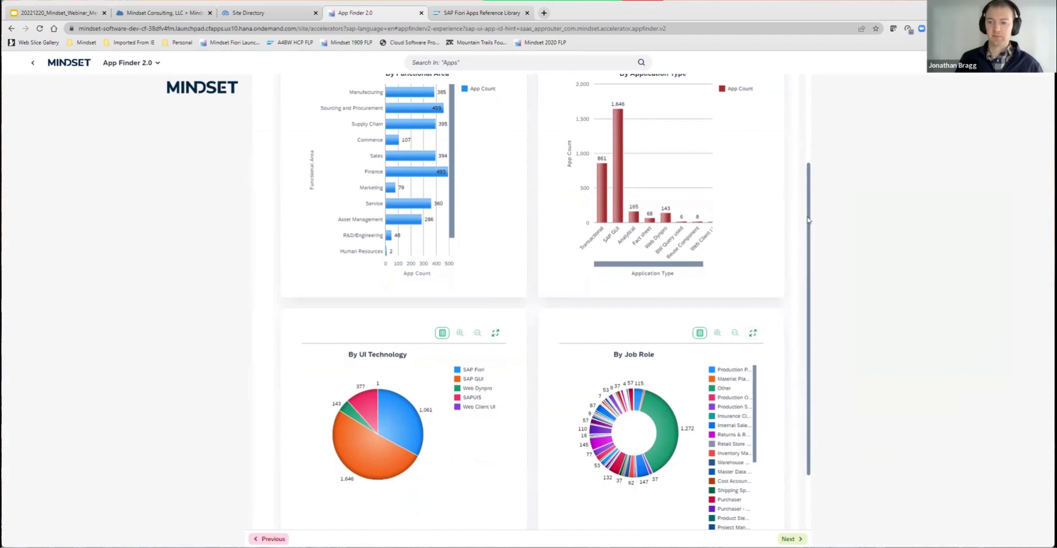
scroll(809, 224, "down", 1)
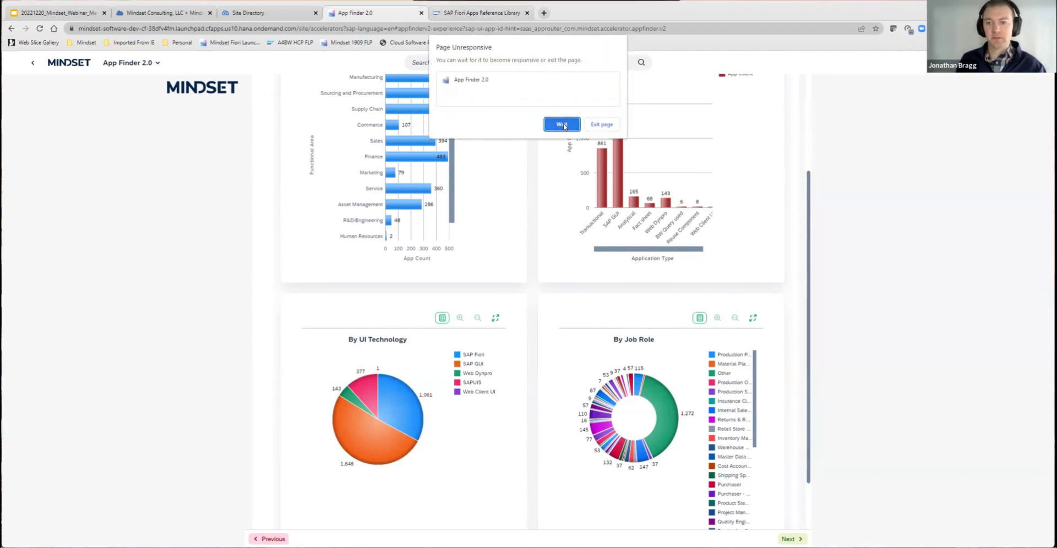
- Keep waiting for the unresponsive App Finder 2.0 page and reload it
left_click(562, 125)
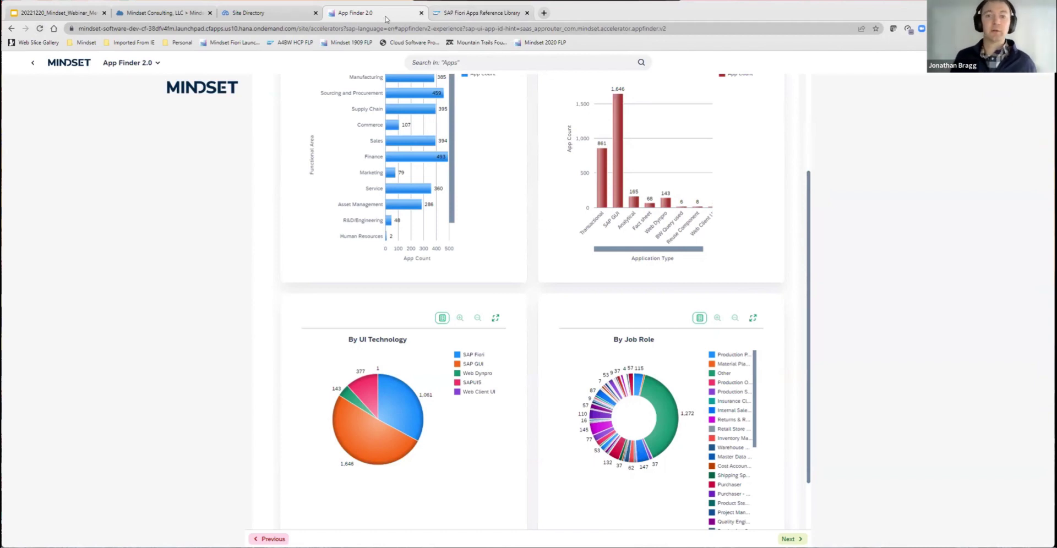
left_click(39, 28)
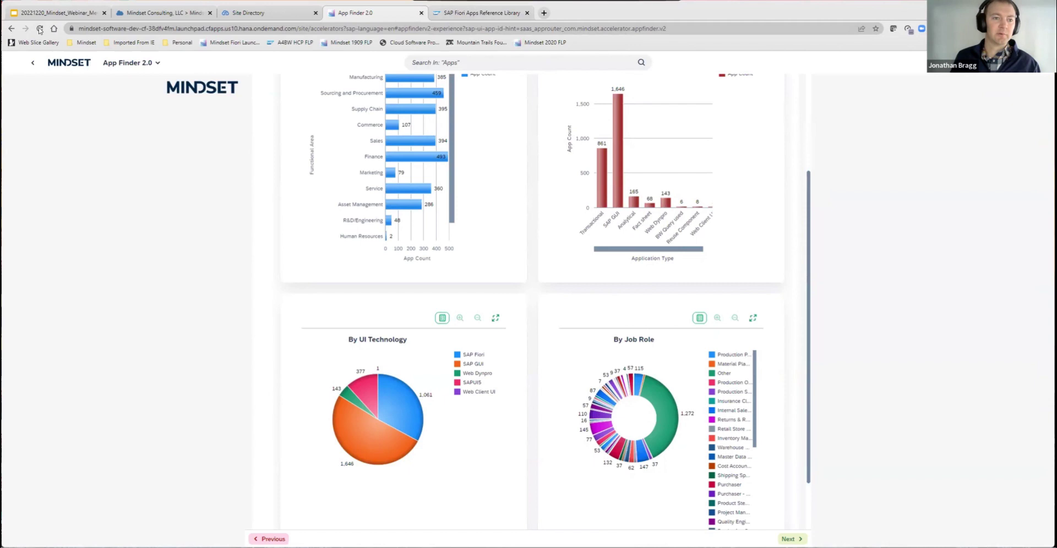
left_click(566, 123)
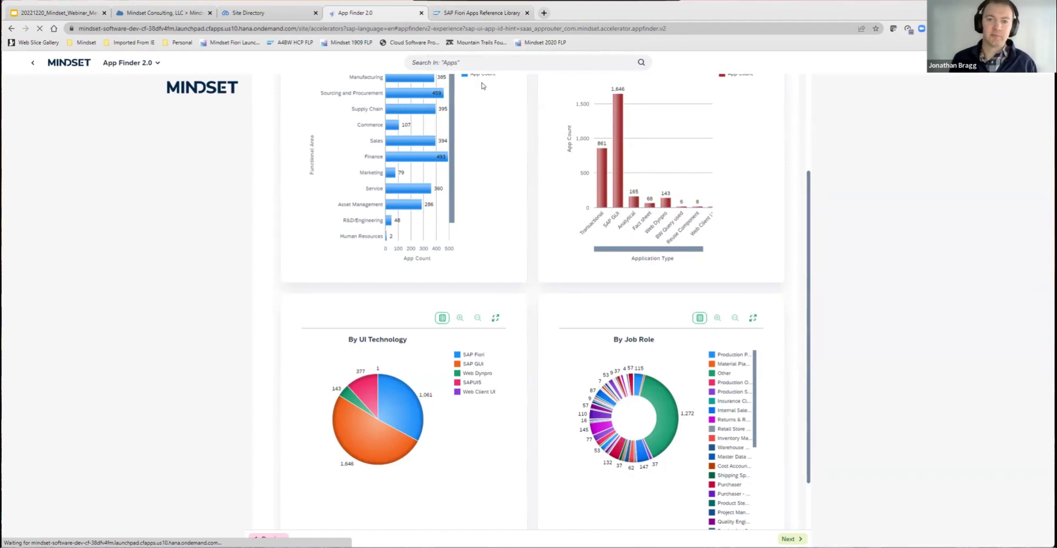
- Switch to the SAP Fiori Apps Reference Library, examine the product and version choices for Process Maintenance Order, and return to App Finder 2.0
left_click(489, 15)
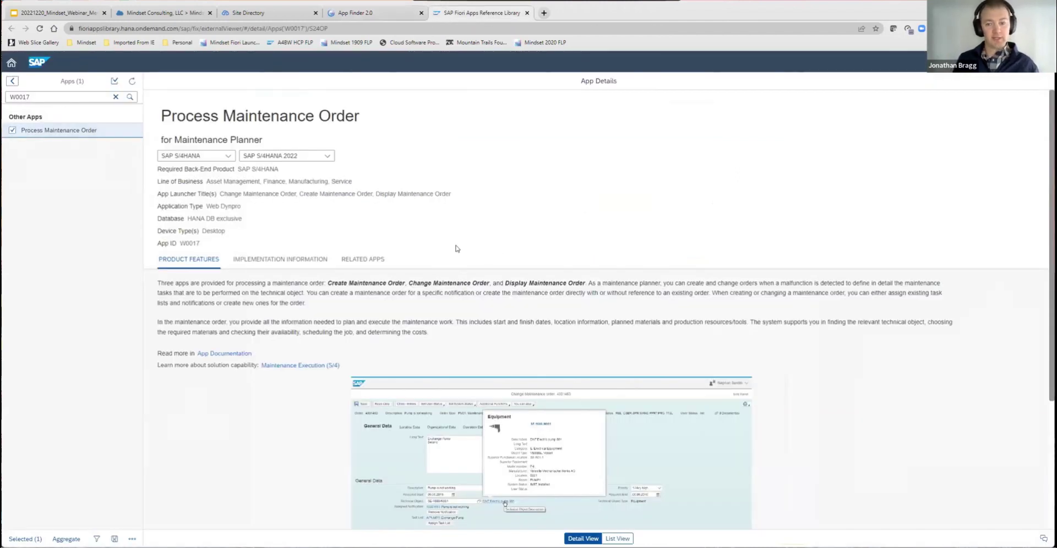
left_click(227, 158)
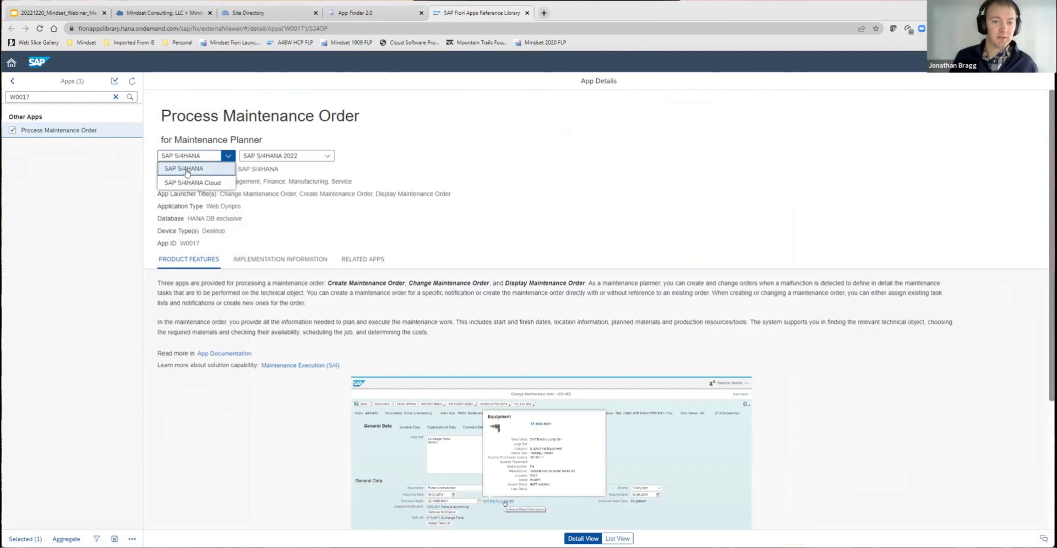
left_click(321, 157)
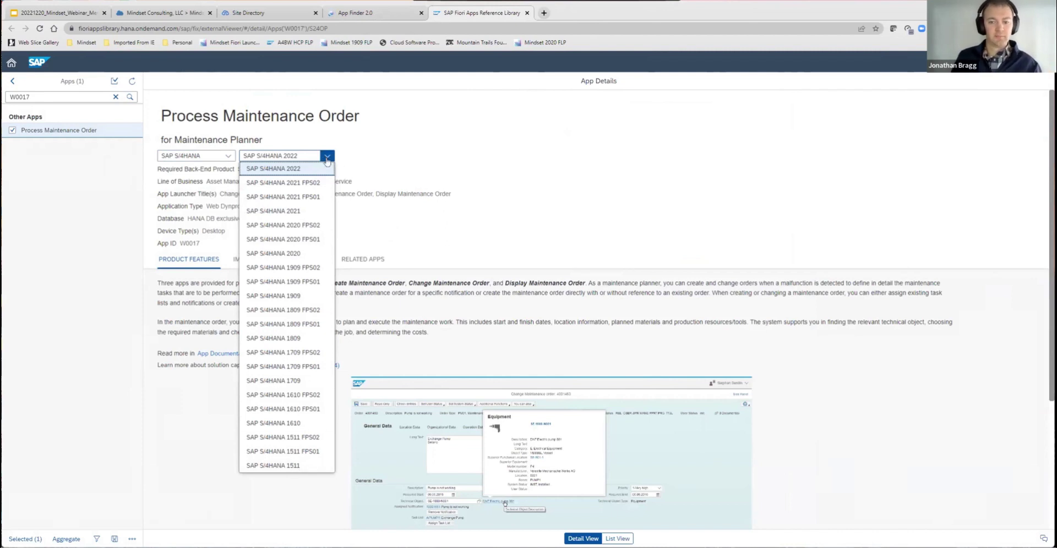
left_click(327, 157)
scroll(523, 324, "down", 3)
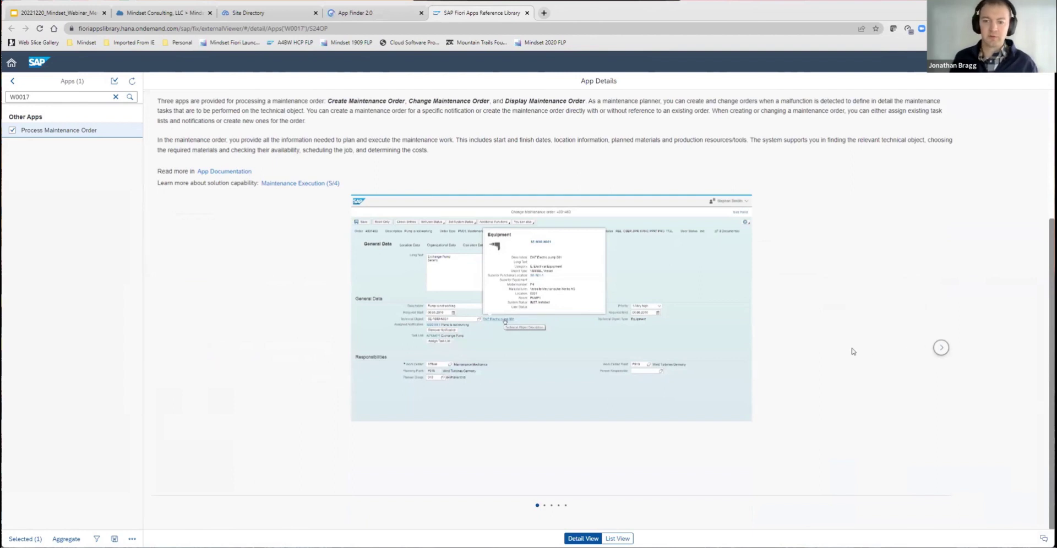
scroll(853, 352, "up", 3)
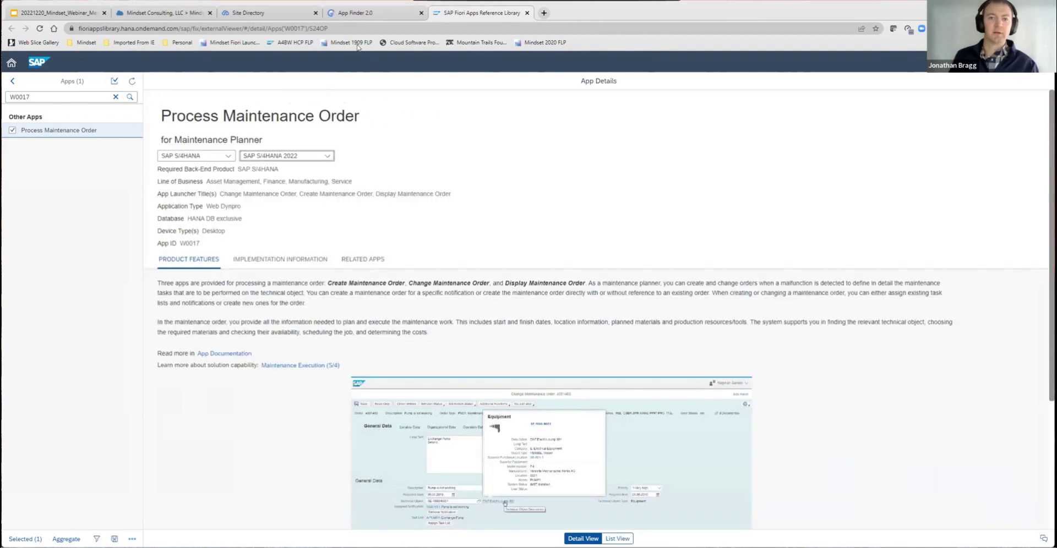
left_click(357, 15)
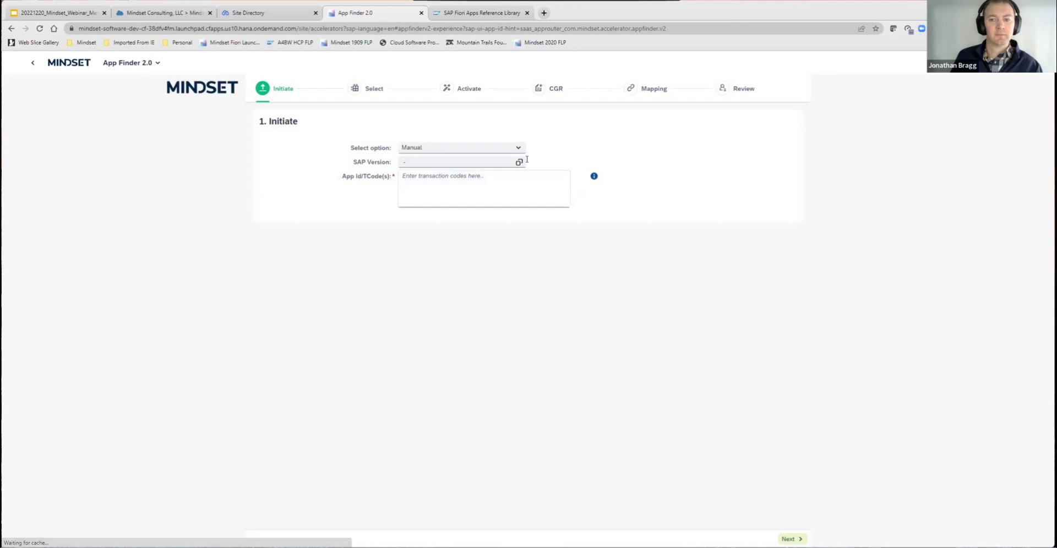
- Set the input option to Standard Upload and the SAP version to S/4HANA 2022
left_click(447, 149)
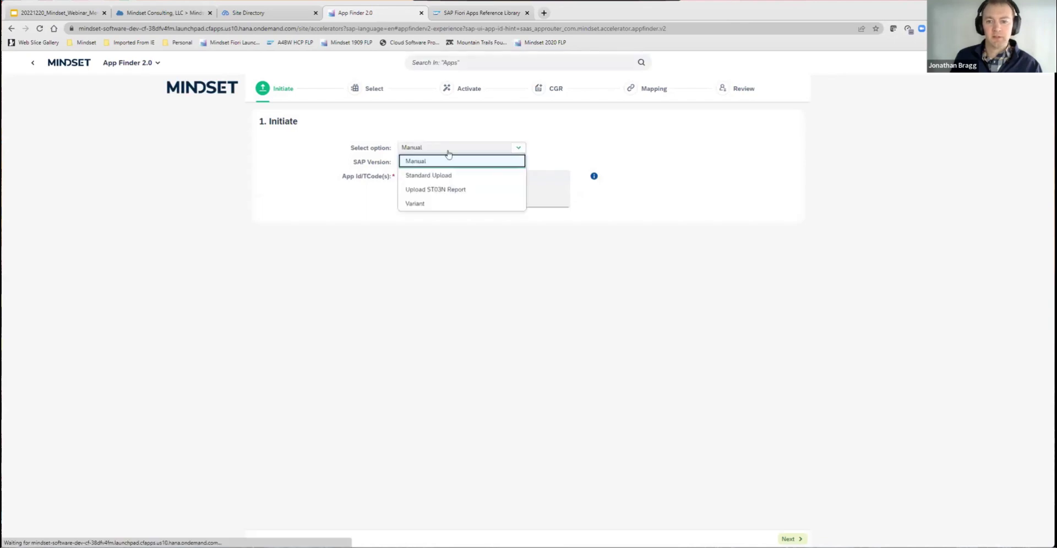
left_click(430, 176)
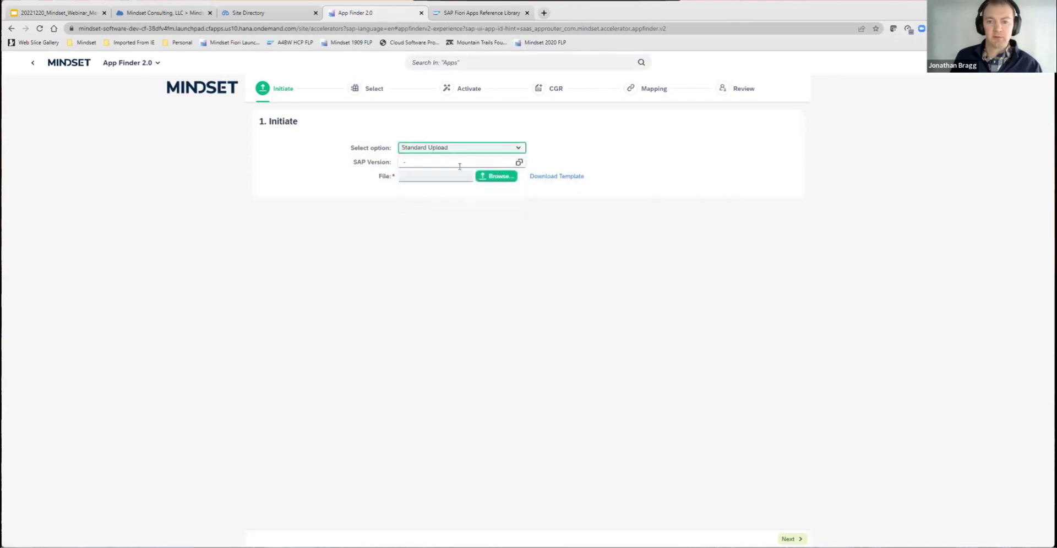
left_click(519, 163)
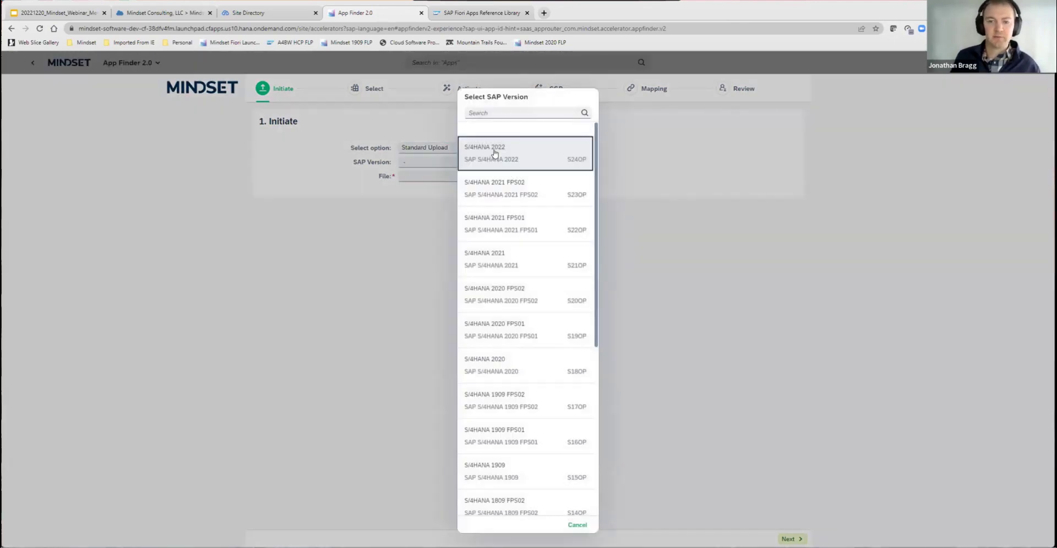
left_click(495, 155)
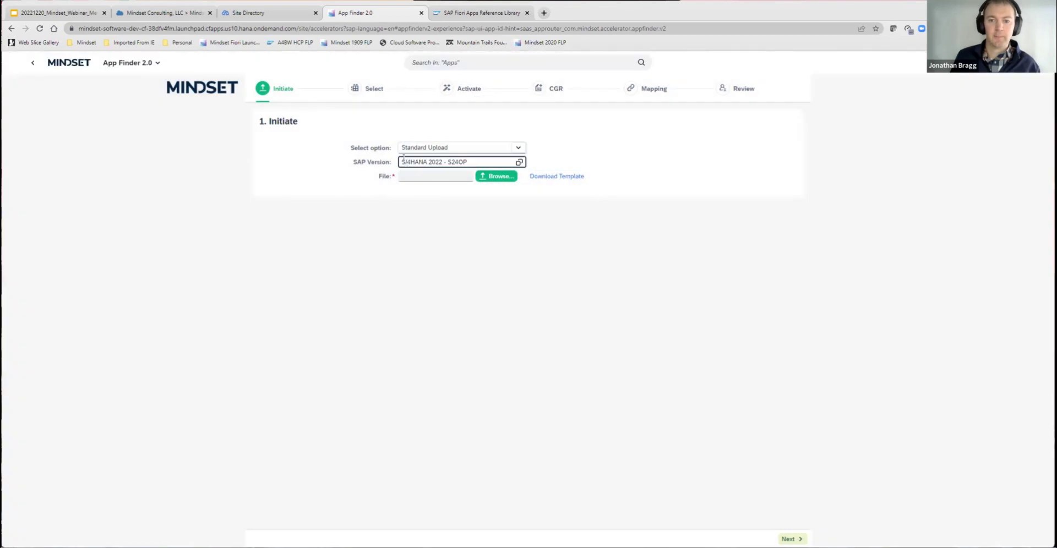
- Upload the Transaction usage file from Downloads and proceed to the Select stage
left_click(494, 178)
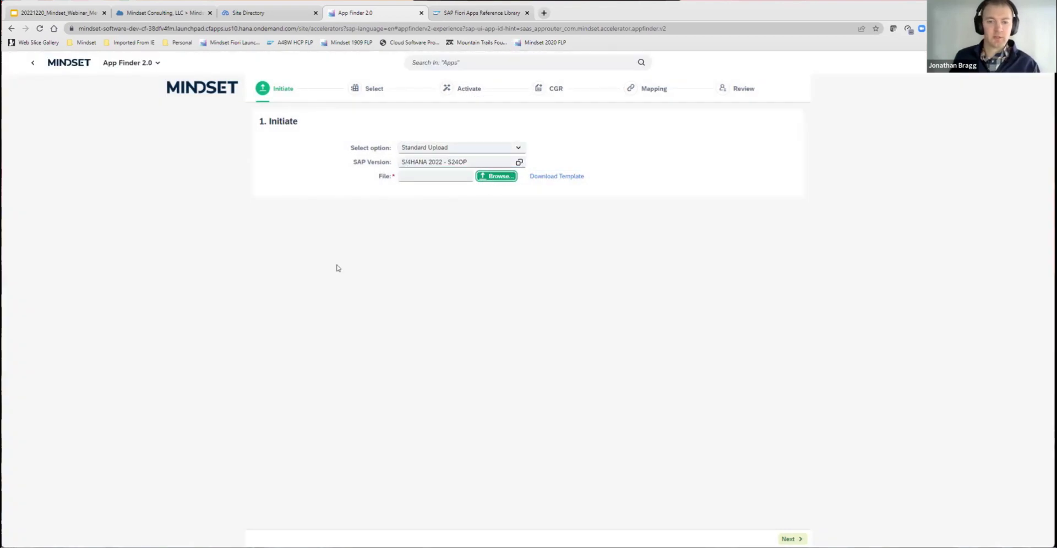
left_click(161, 180)
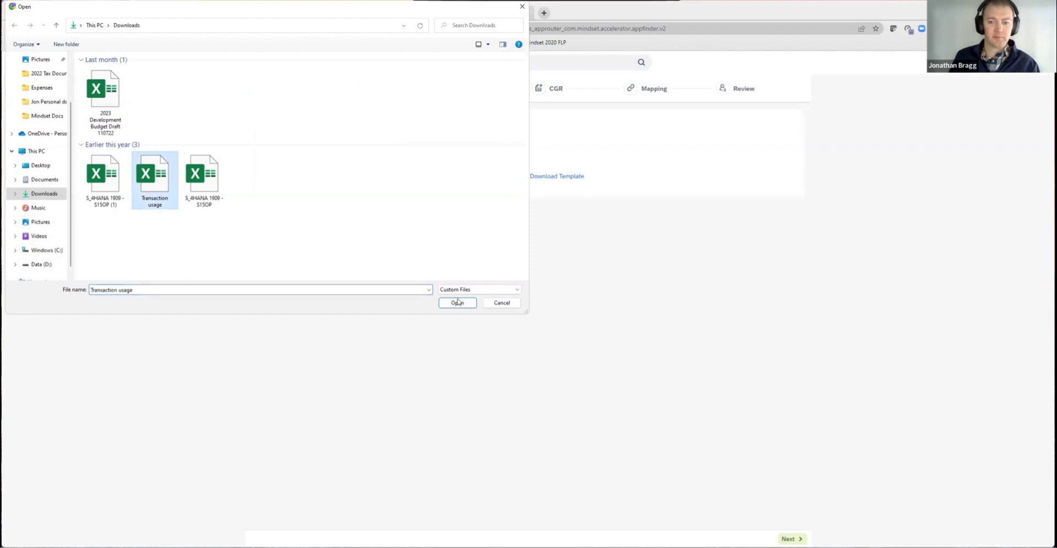
left_click(457, 304)
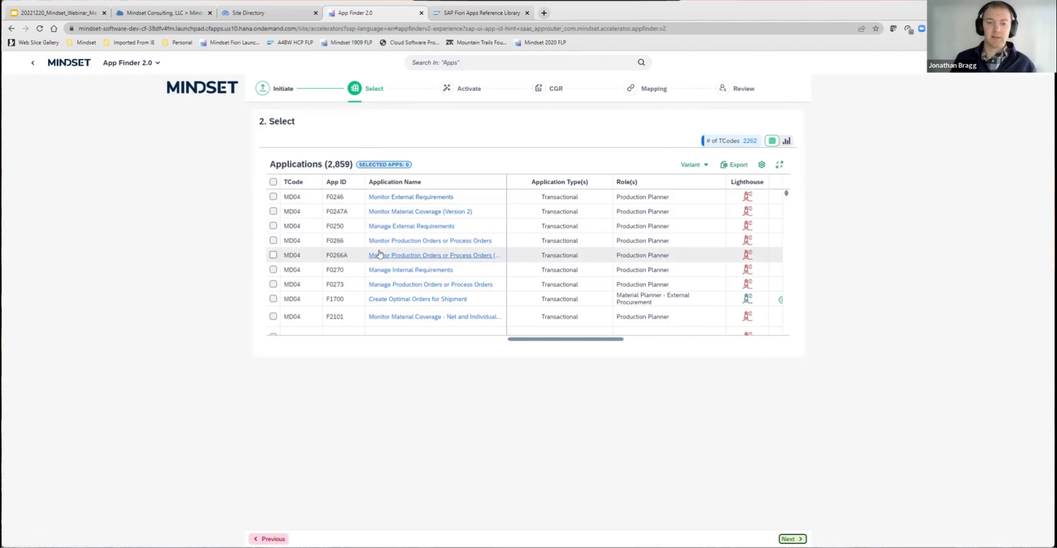
- Try selecting a few individual MD04 applications and the entire list, and clear the whole selection
left_click(273, 196)
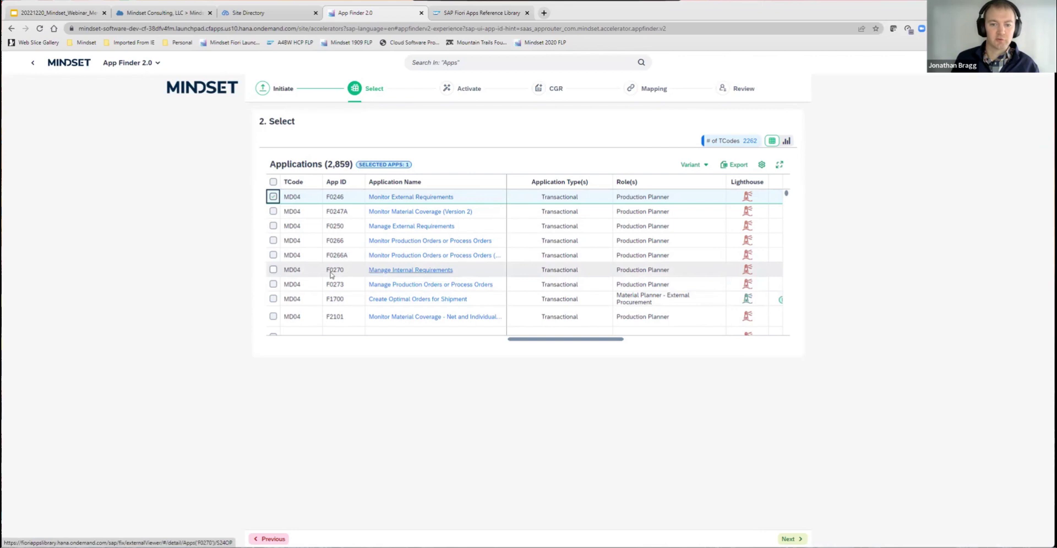
left_click(273, 269)
left_click(272, 284)
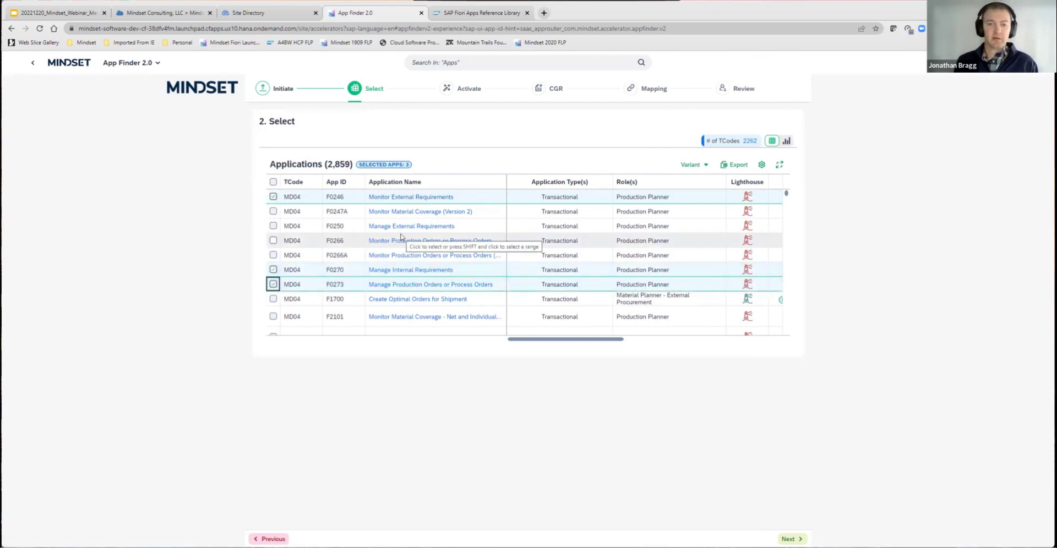
left_click(273, 182)
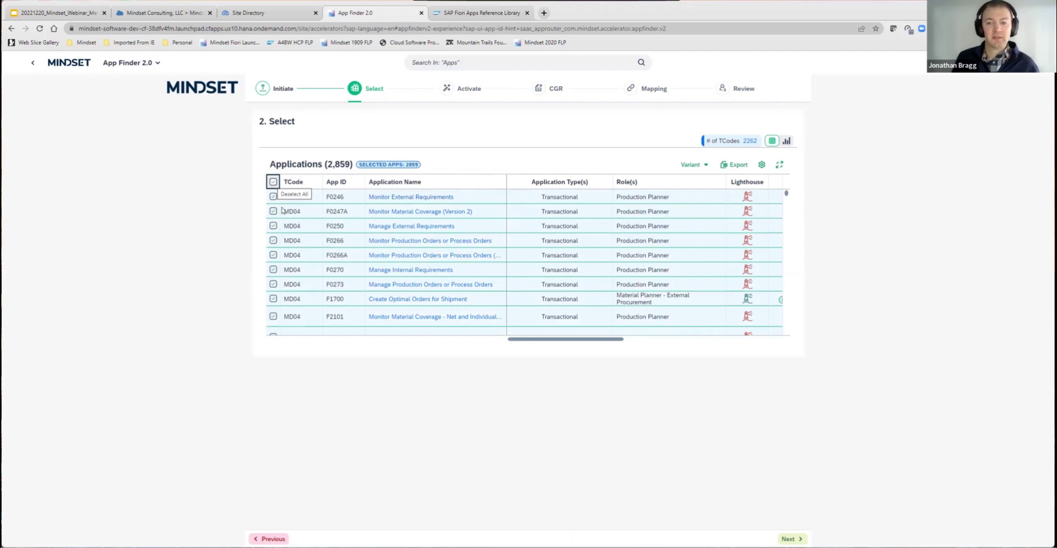
left_click(273, 182)
- Select the MD04 applications F0246, F0270 and F0273 and proceed to the Activate stage
left_click(273, 197)
left_click(273, 270)
left_click(273, 284)
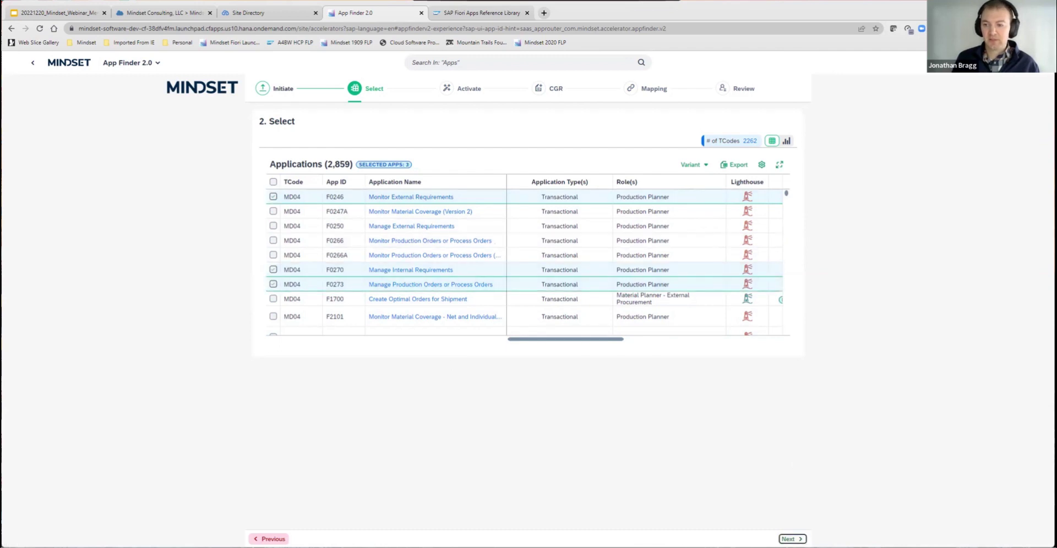
left_click(792, 539)
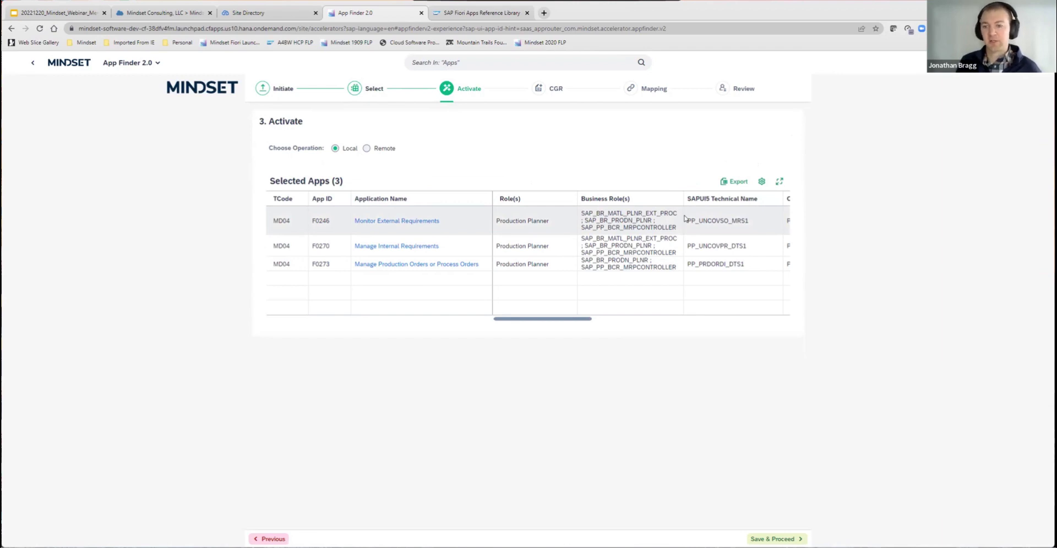
- Review the selected apps' technical details through the business groups and proceed to the CGR stage
left_click_drag(578, 318, 654, 315)
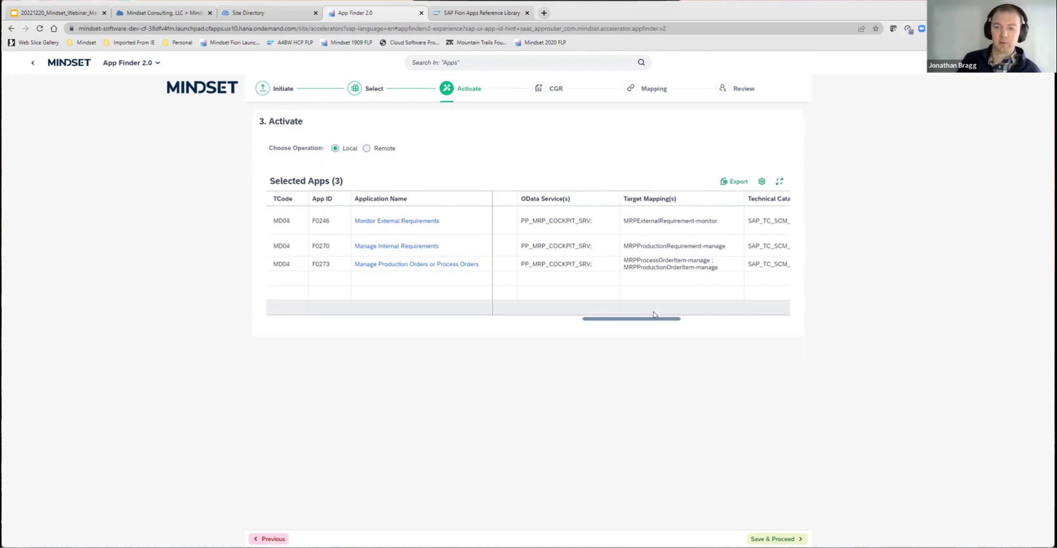
left_click_drag(635, 321, 766, 313)
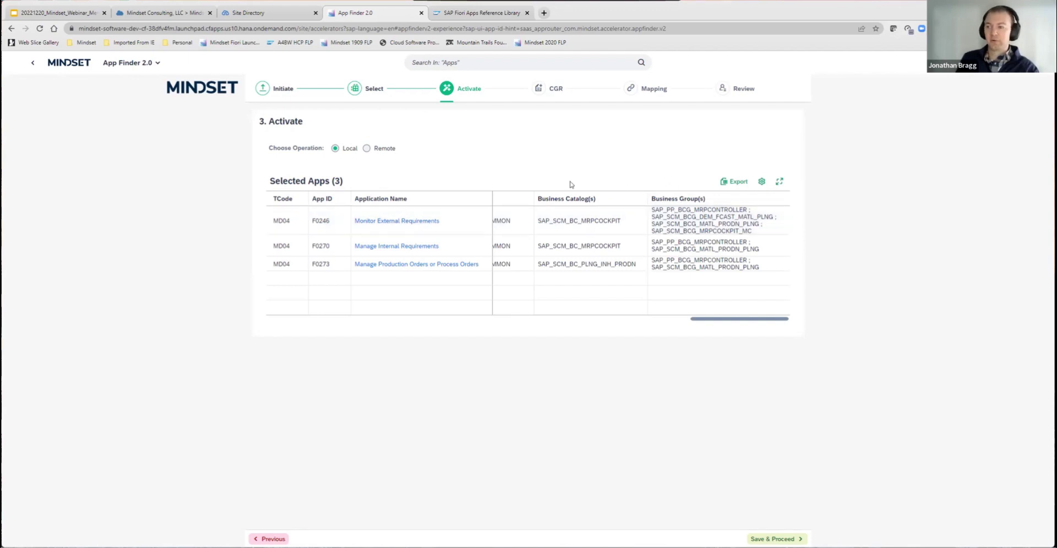
left_click_drag(710, 320, 493, 323)
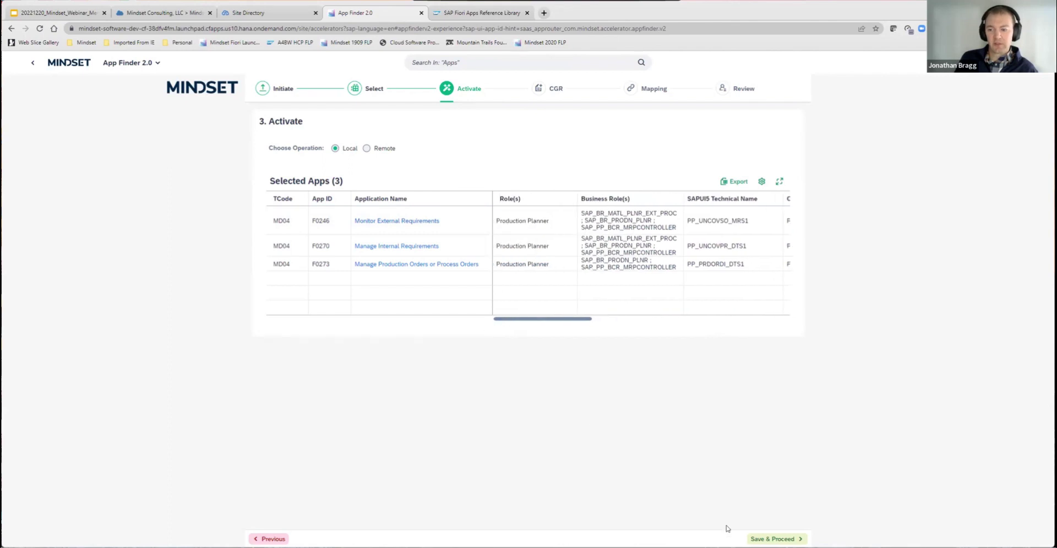
left_click(773, 539)
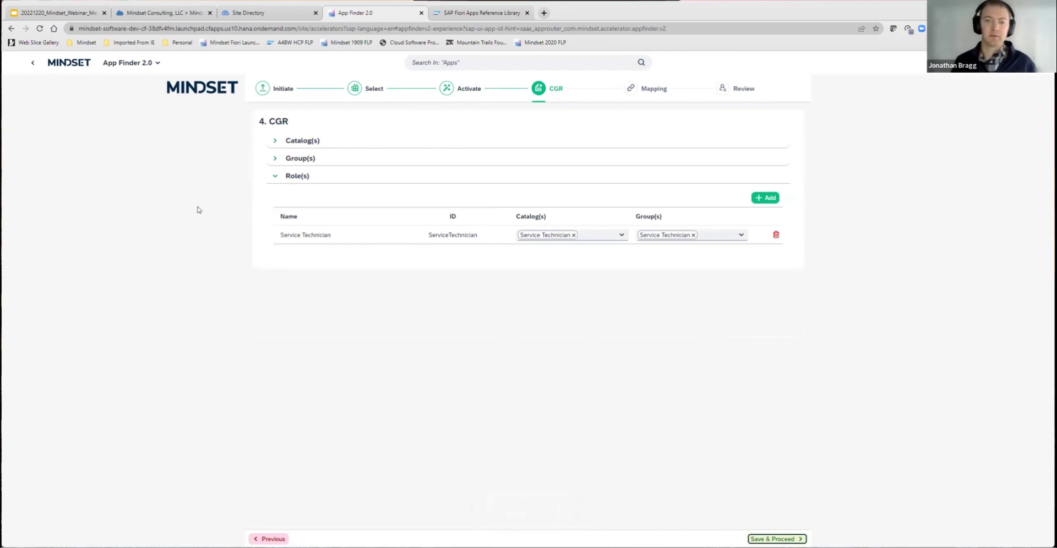
- Create a business catalog named Plant Operator with the ID Plant_Operator
left_click(283, 145)
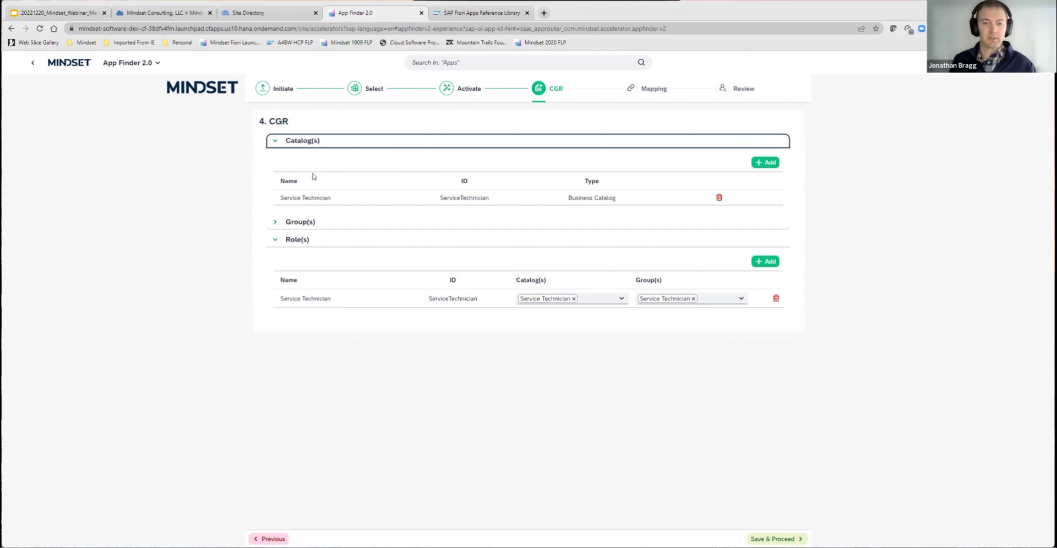
left_click(766, 162)
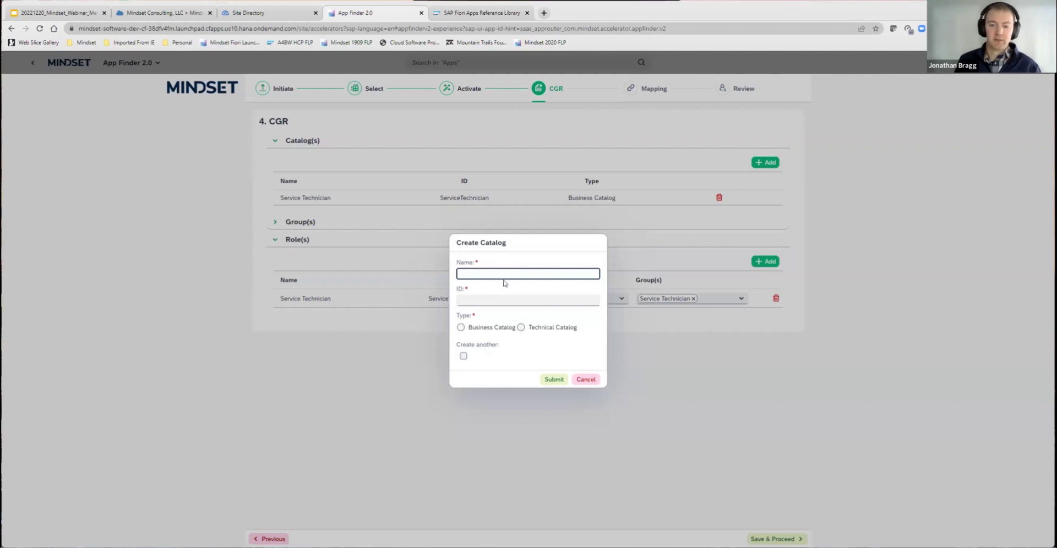
type("lant Operator")
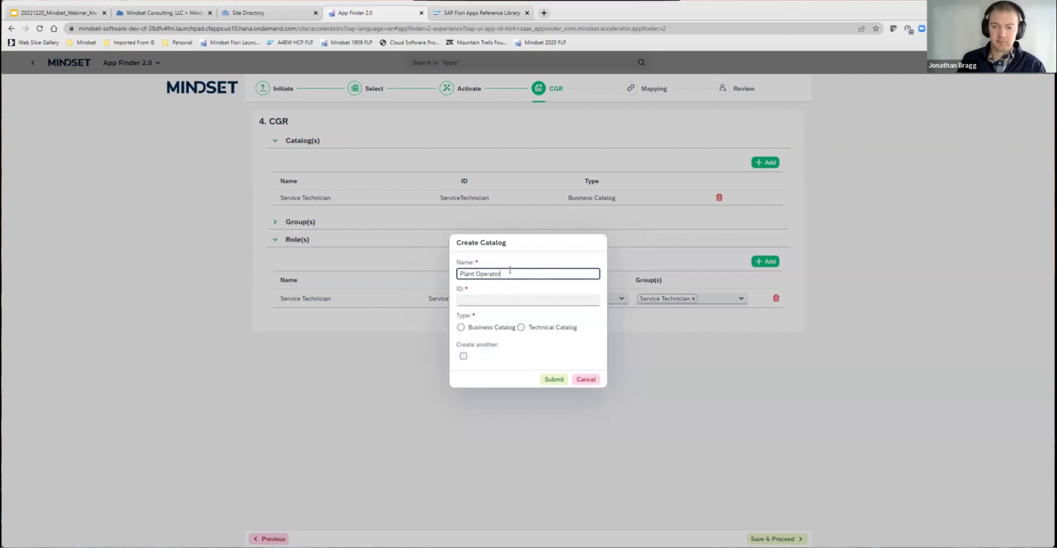
left_click_drag(503, 275, 426, 273)
key("ctrl+c")
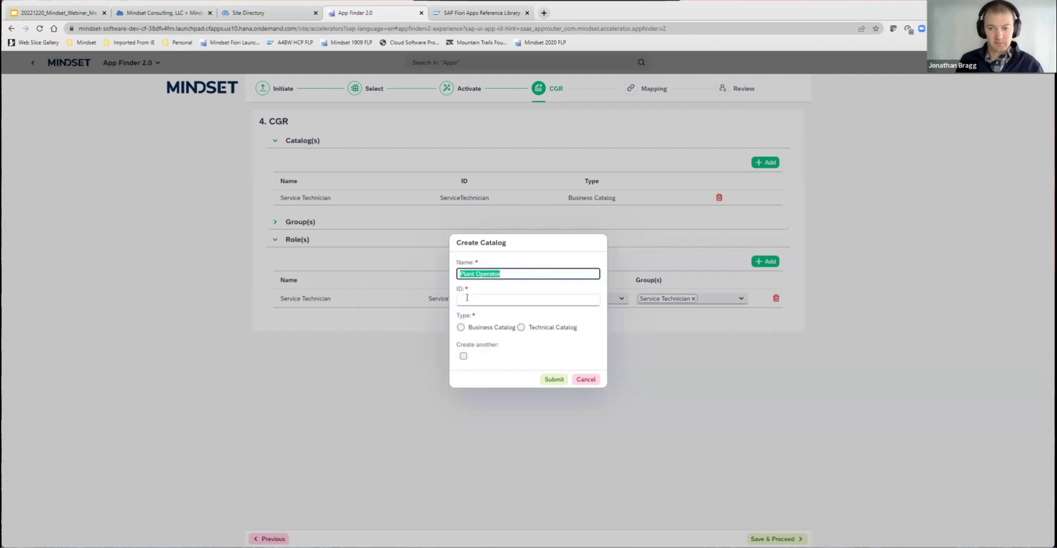
left_click(485, 300)
key("ctrl+v")
left_click(475, 300)
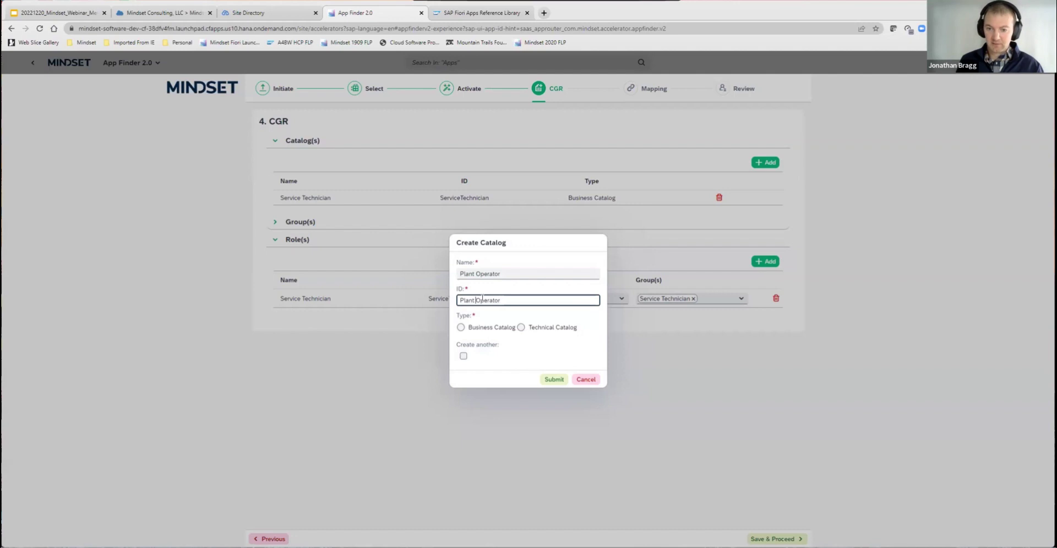
key("BackSpace")
type("_")
left_click(461, 328)
left_click(554, 380)
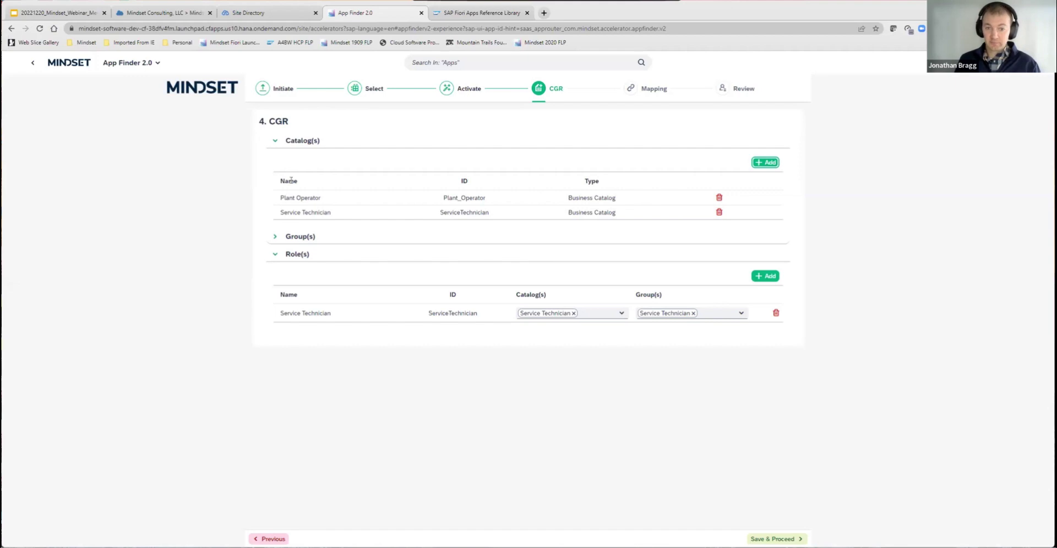
- Examine the existing groups and the catalog choices for the Service Technician role, and proceed to the Mapping stage
left_click(276, 237)
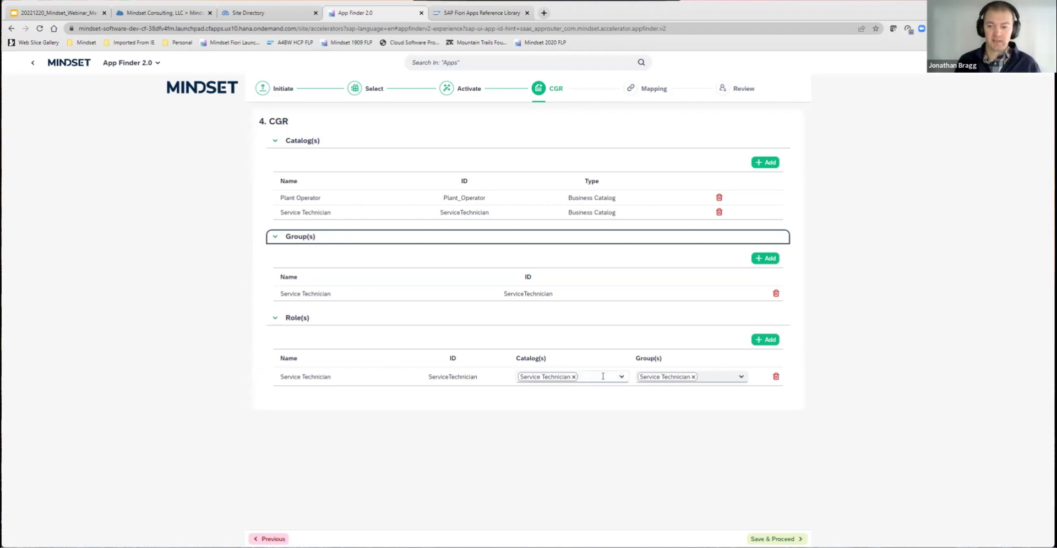
left_click(621, 377)
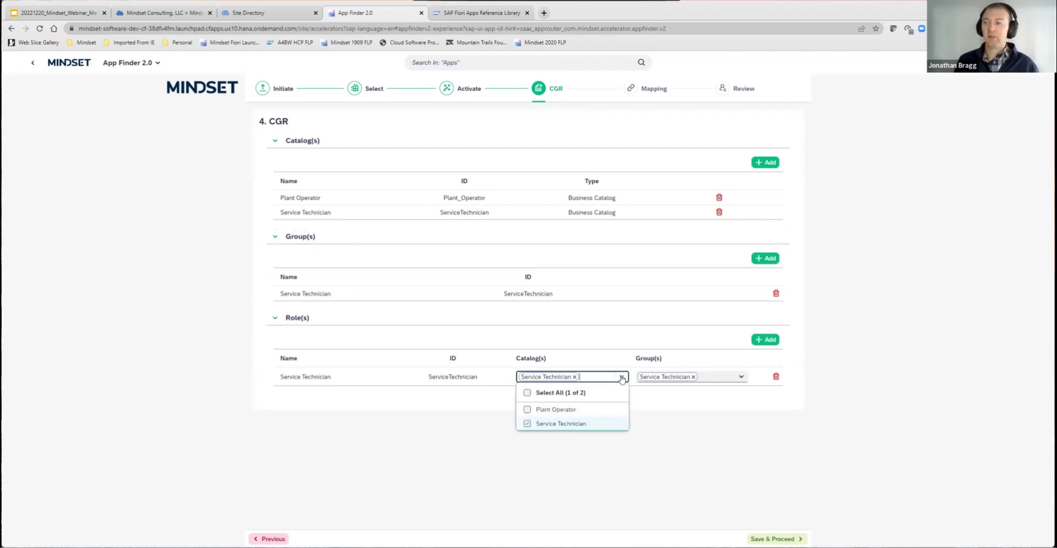
left_click(622, 379)
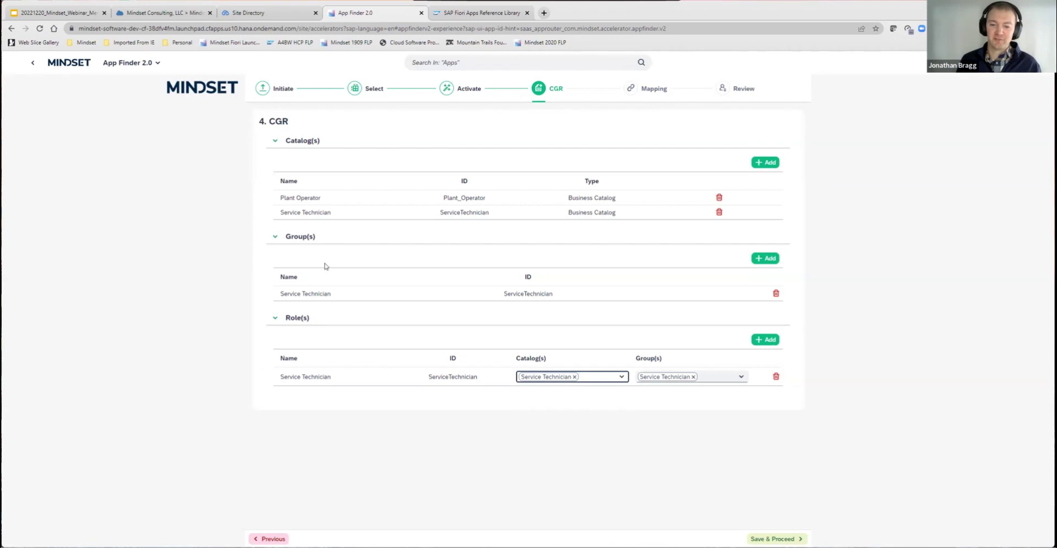
left_click(774, 539)
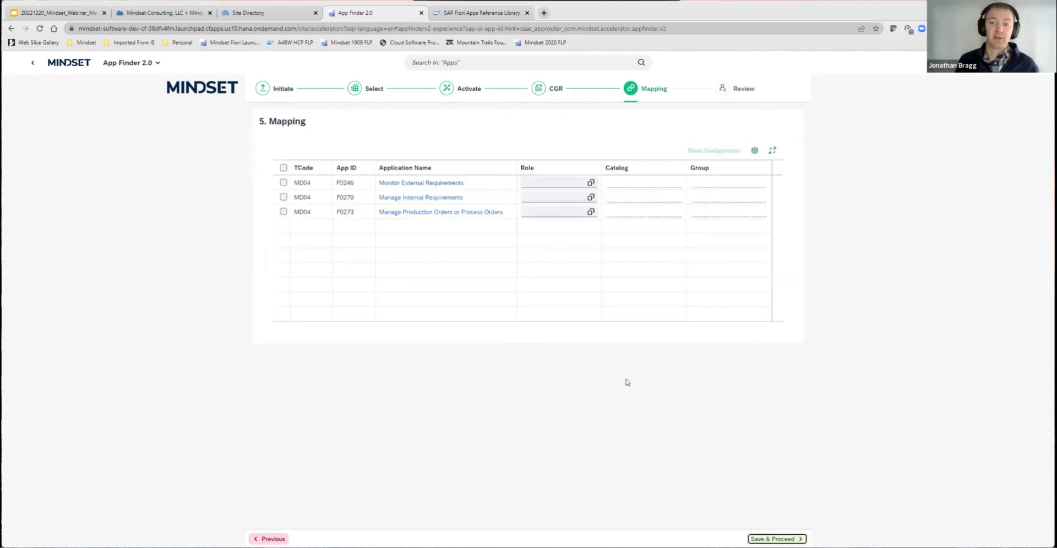
- Map app F0246 to the Service Technician role, catalog and group, and try to proceed to the Review stage
left_click(590, 182)
left_click(502, 144)
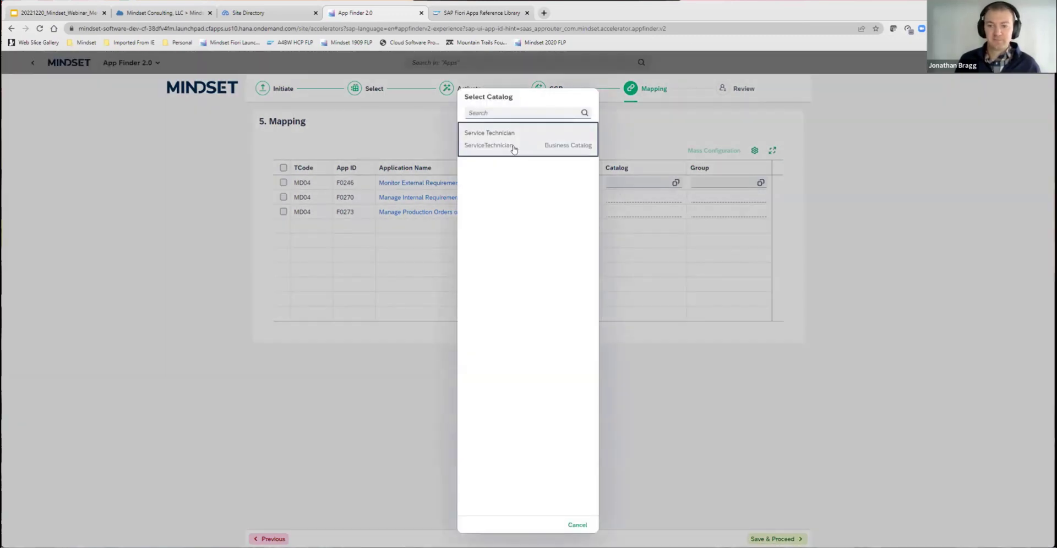
left_click(514, 148)
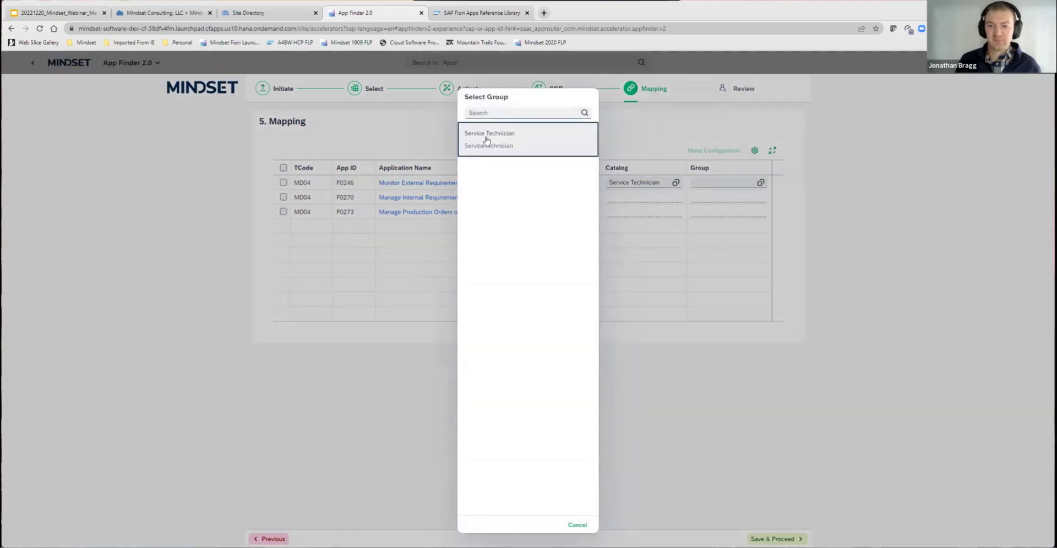
left_click(487, 140)
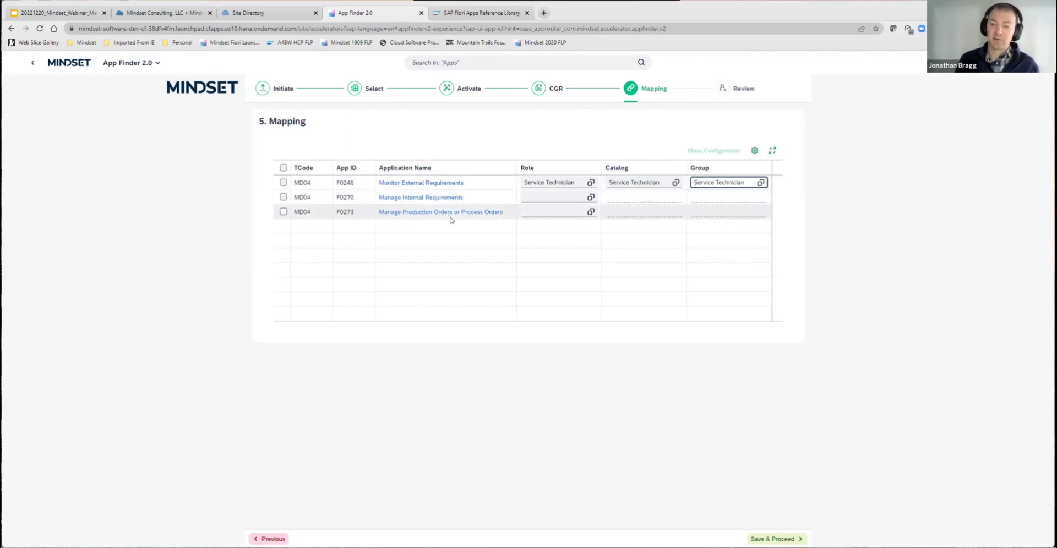
left_click(787, 538)
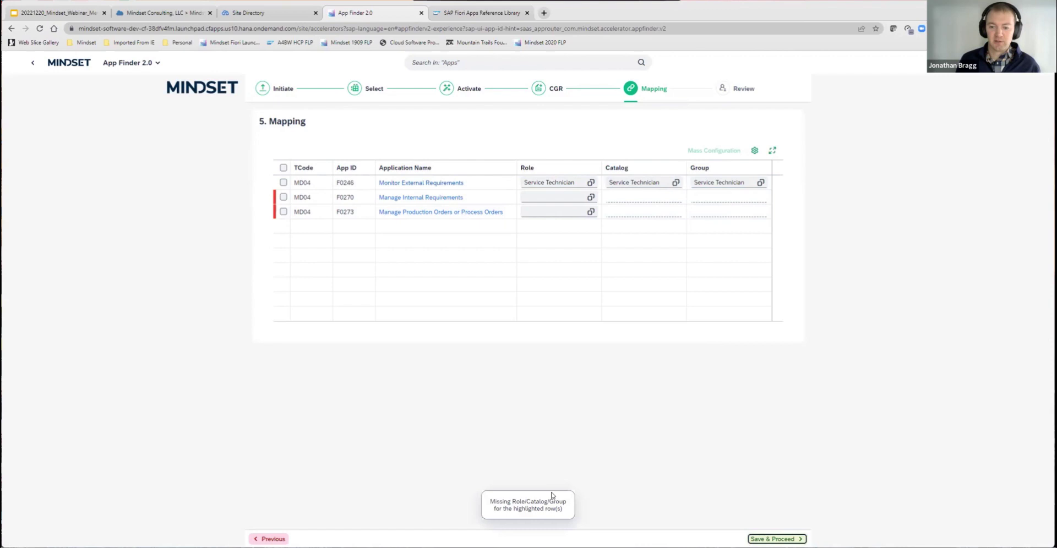
- Map app F0270 to the Service Technician role, catalog and group
left_click(537, 195)
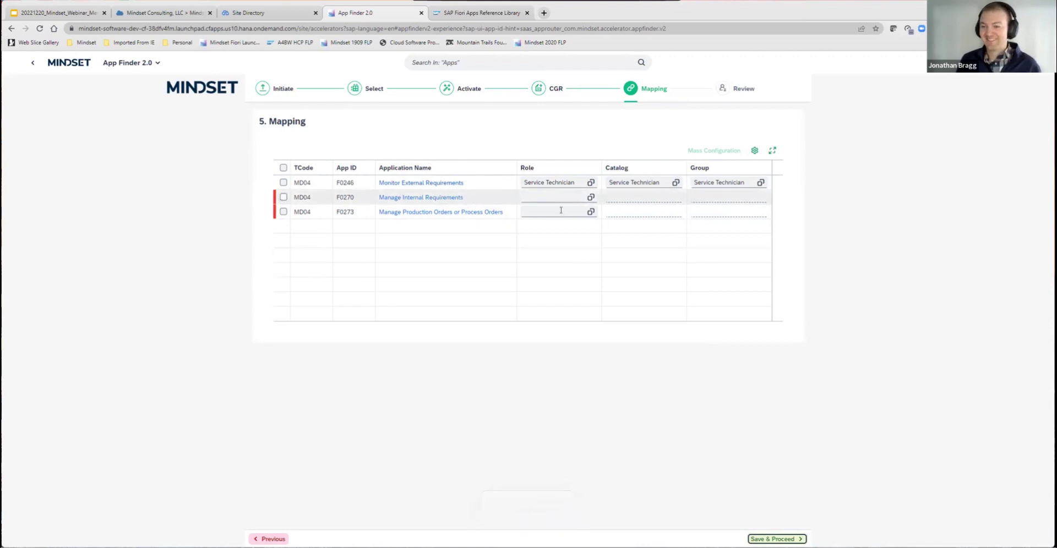
left_click(590, 198)
left_click(510, 139)
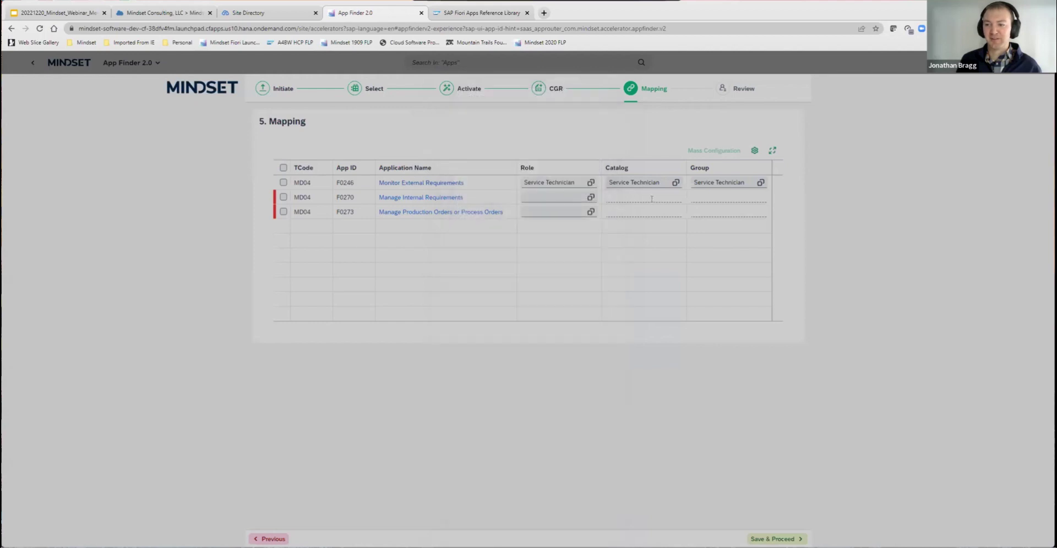
left_click(676, 197)
left_click(529, 145)
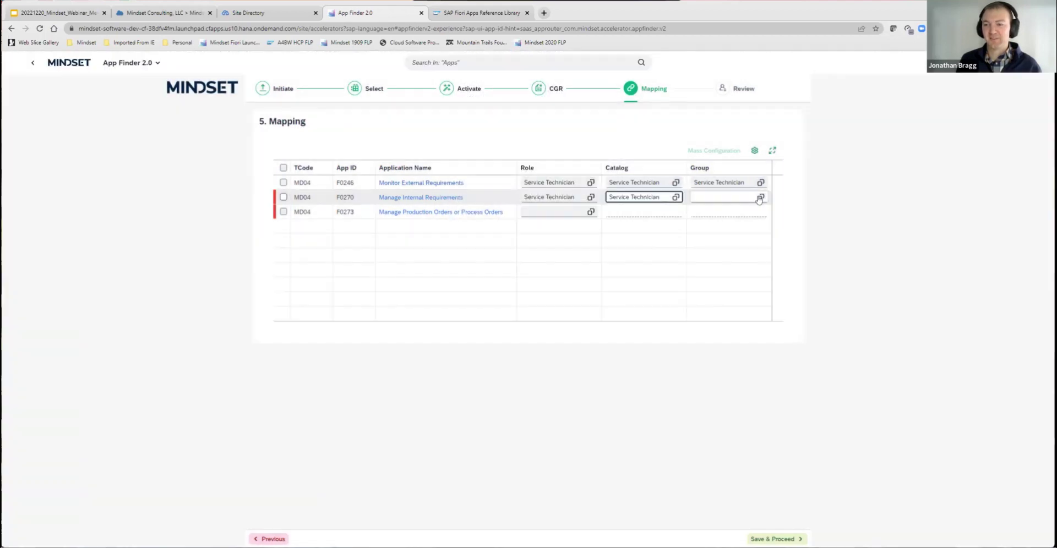
left_click(514, 144)
- Map app F0273 to the Service Technician role, catalog and group, and proceed to the Review stage
left_click(590, 212)
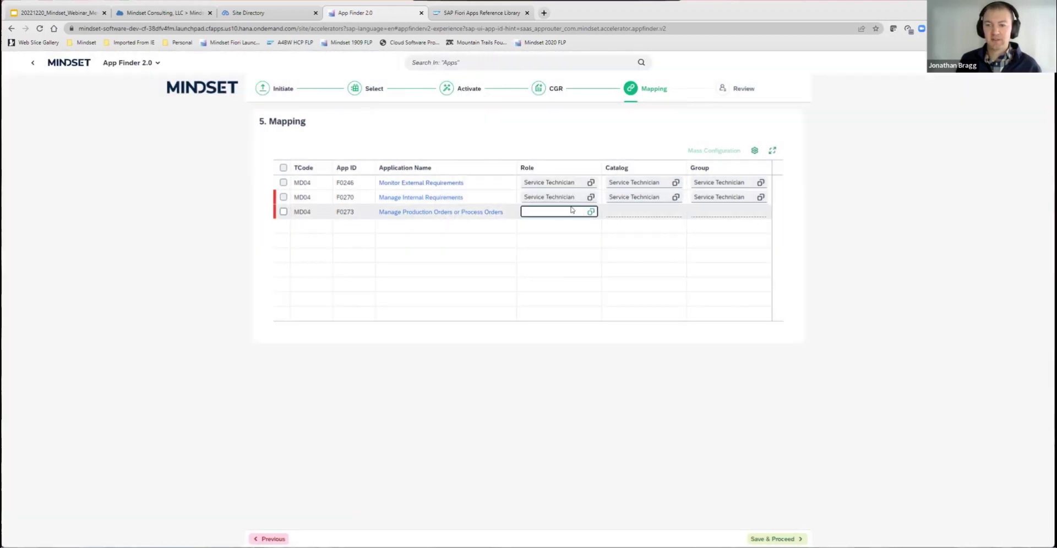
left_click(516, 143)
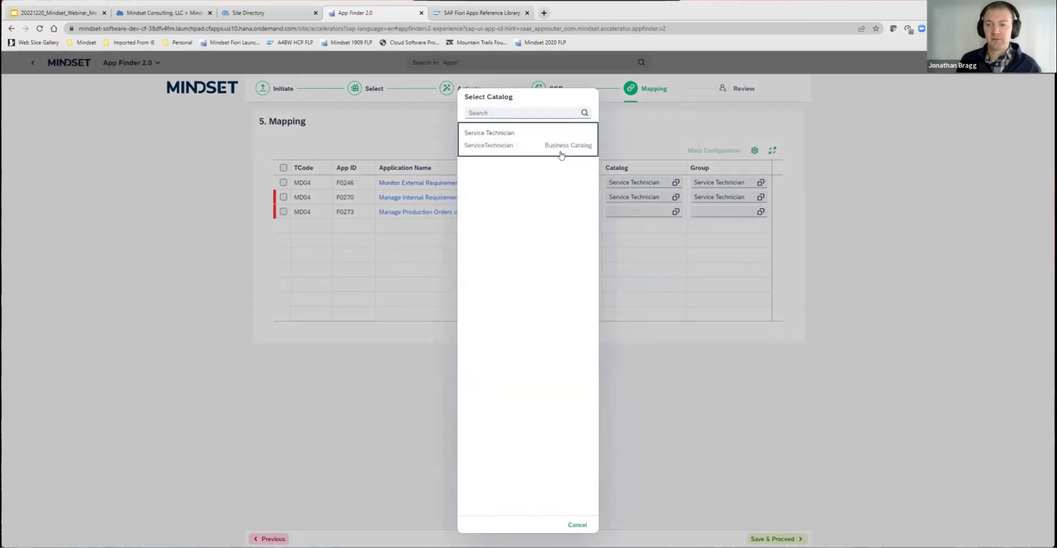
left_click(527, 144)
left_click(761, 213)
left_click(571, 146)
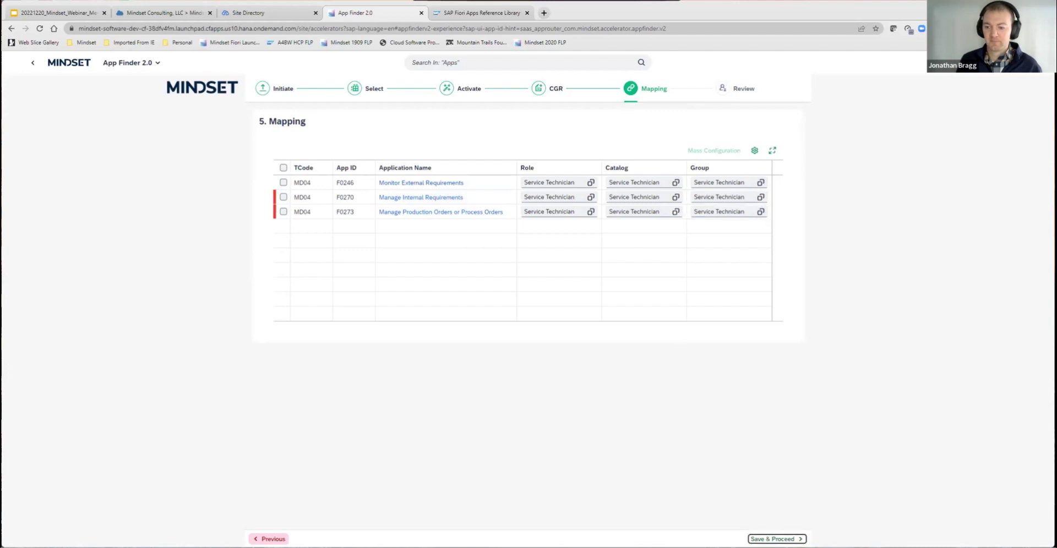
left_click(776, 539)
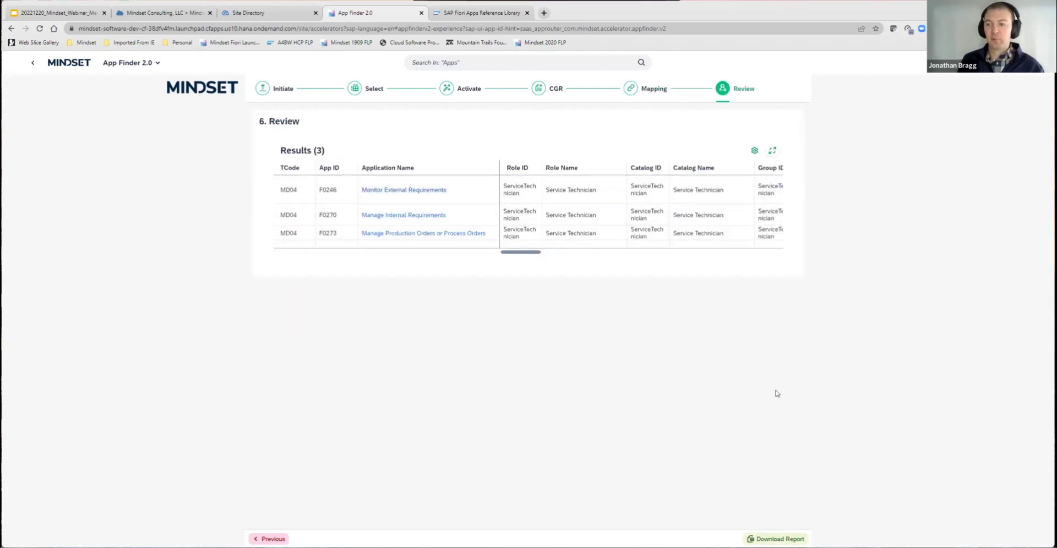
- Download the report while skipping the feedback survey, and look over the results up to the OData services
left_click(775, 539)
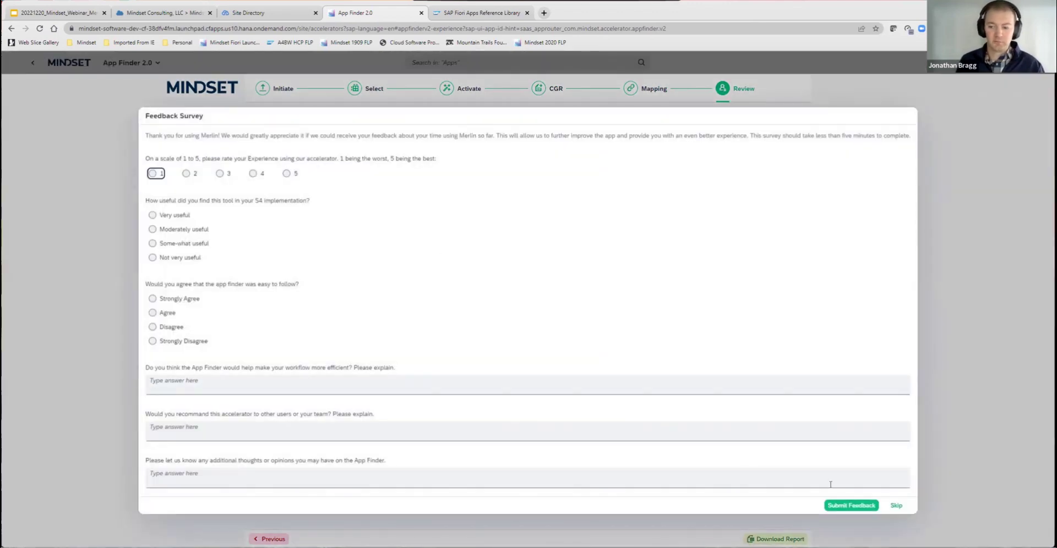
left_click(897, 506)
left_click(550, 331)
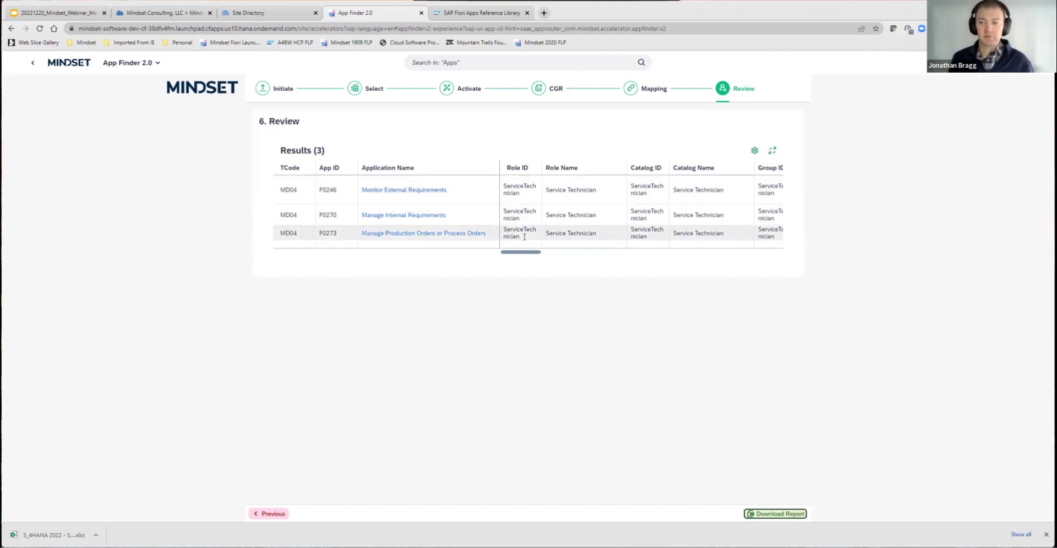
left_click_drag(527, 254, 675, 256)
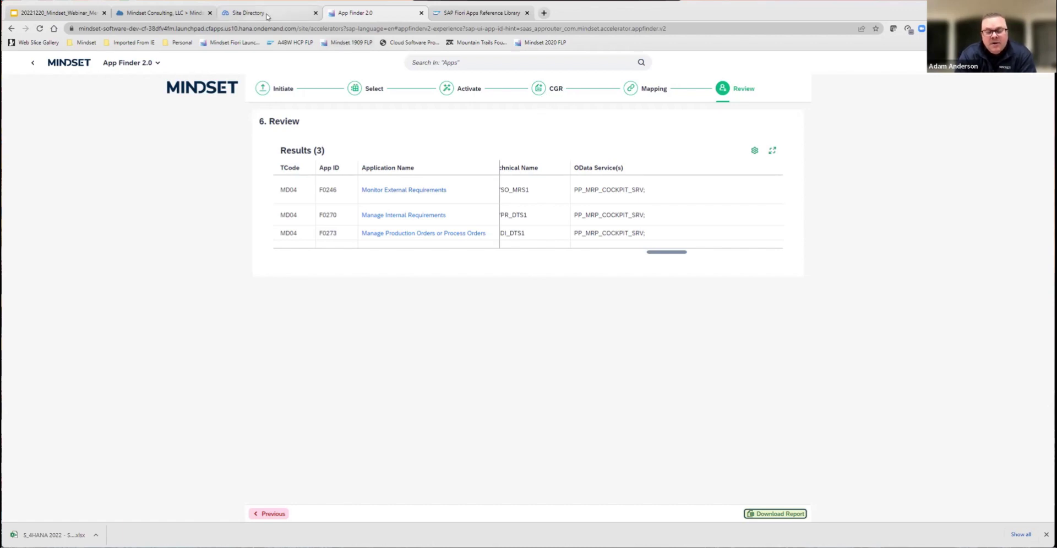
- Revisit the Initiate stage and return to the launchpad home page
mouse_move(267, 16)
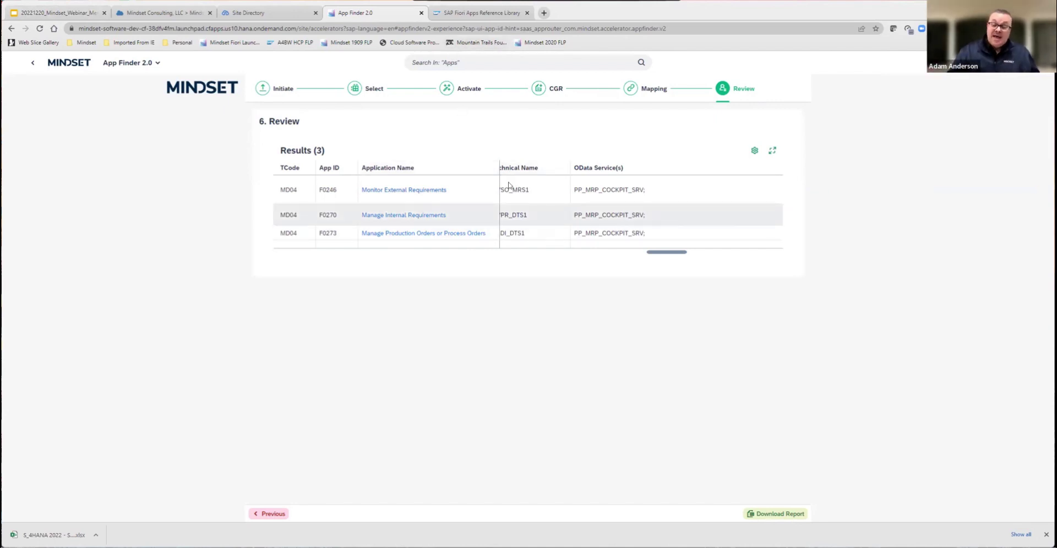
left_click(280, 90)
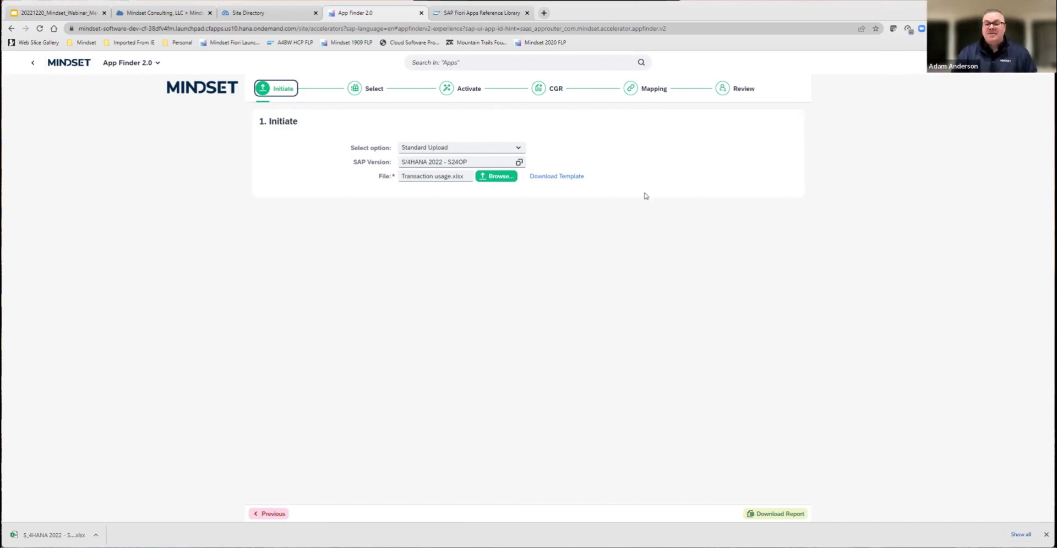
left_click(68, 65)
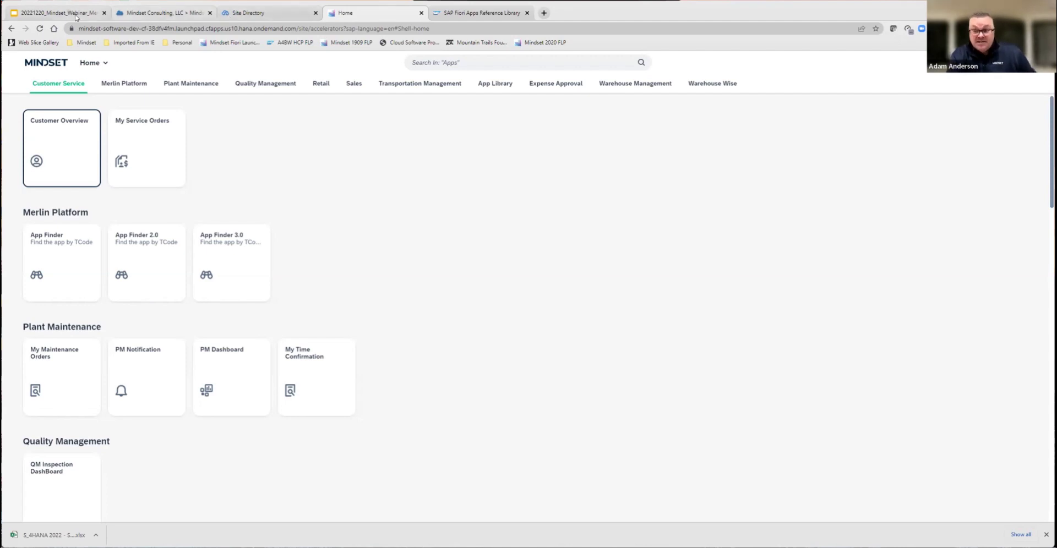
mouse_move(74, 16)
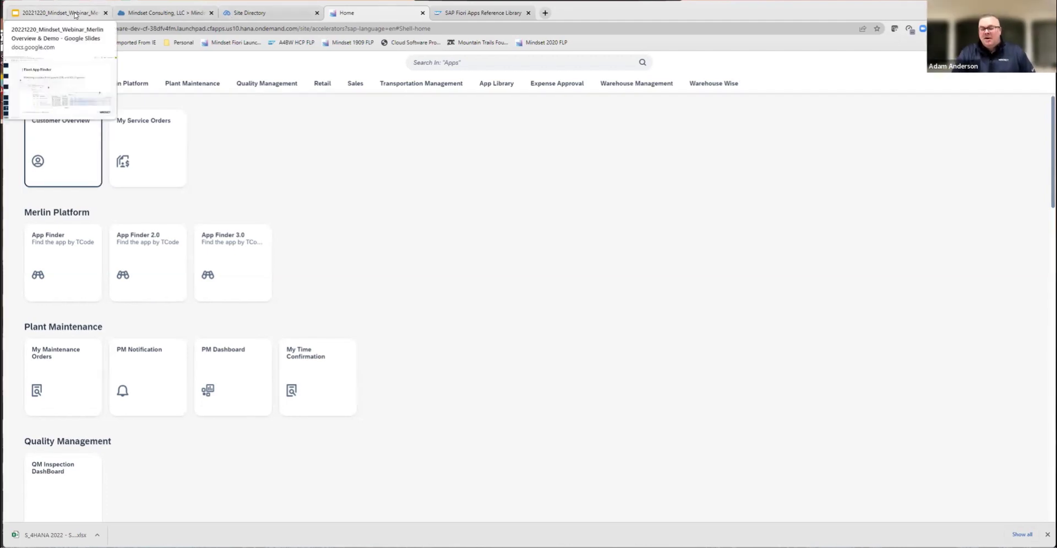